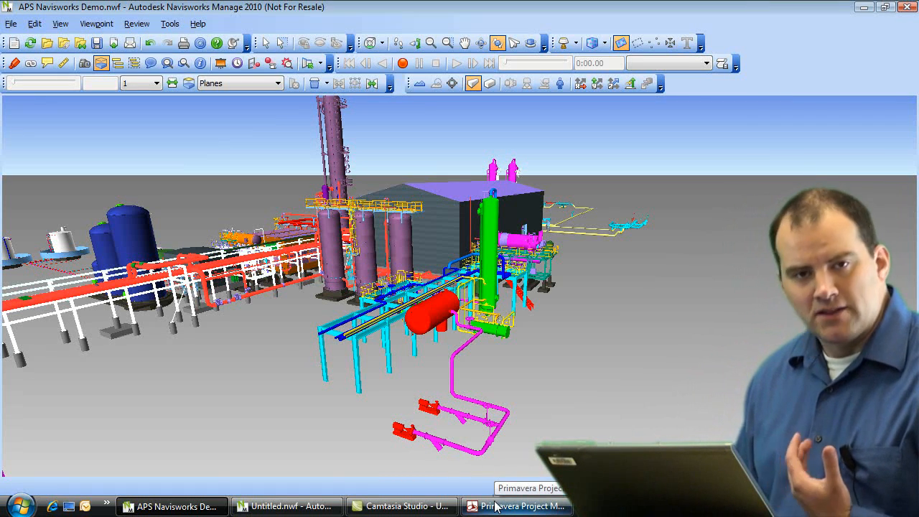
Step: Bring up the Primavera Activities schedule and Gantt chart for project AEB1000
click(494, 507)
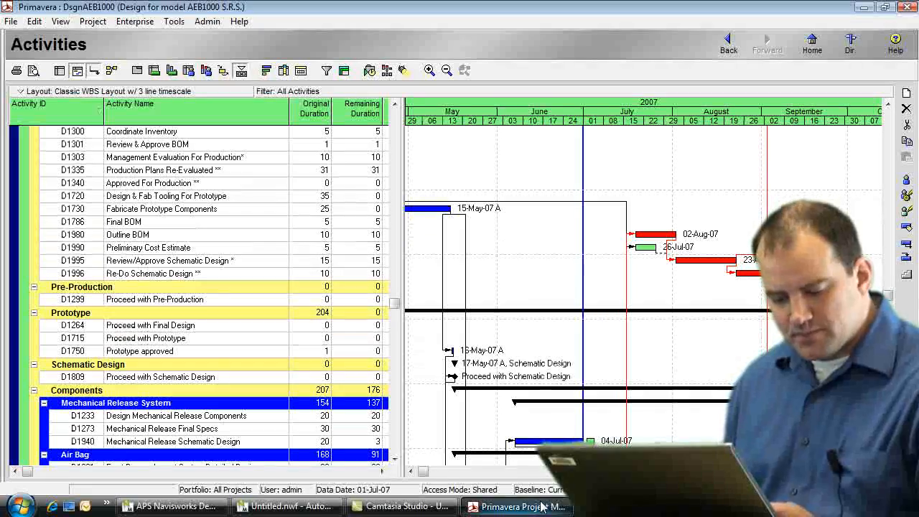
Step: Return to the Navisworks plant model and orbit it to a slightly different angle
click(188, 510)
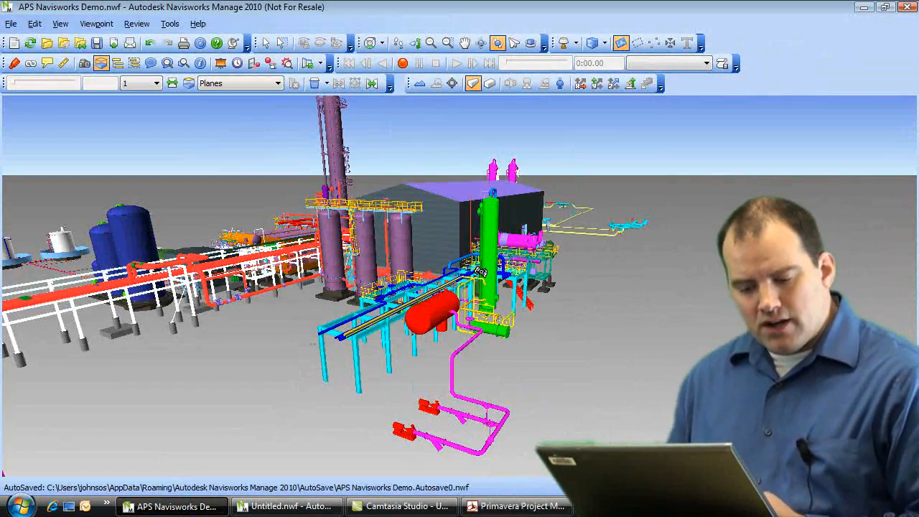
drag(518, 326, 456, 321)
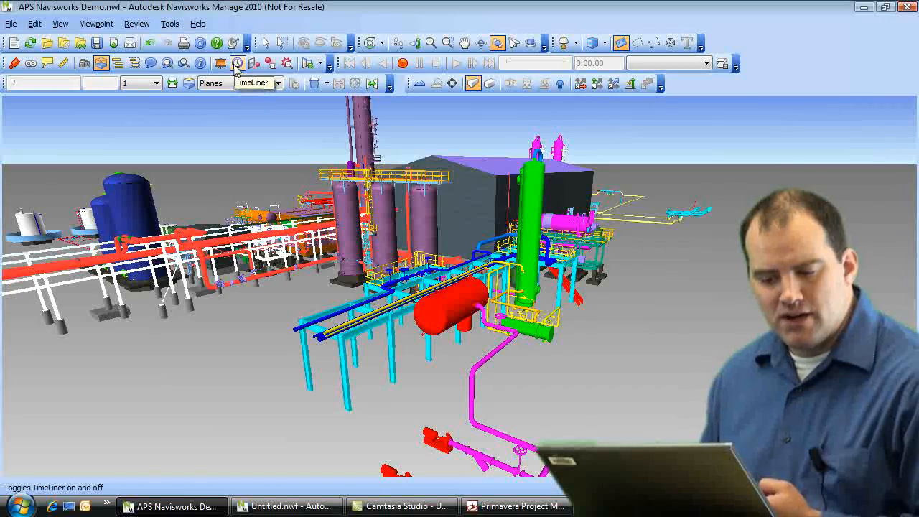
Step: Show the TimeLiner panel from the Tools menu, giving the 3D view a bit more height
click(170, 23)
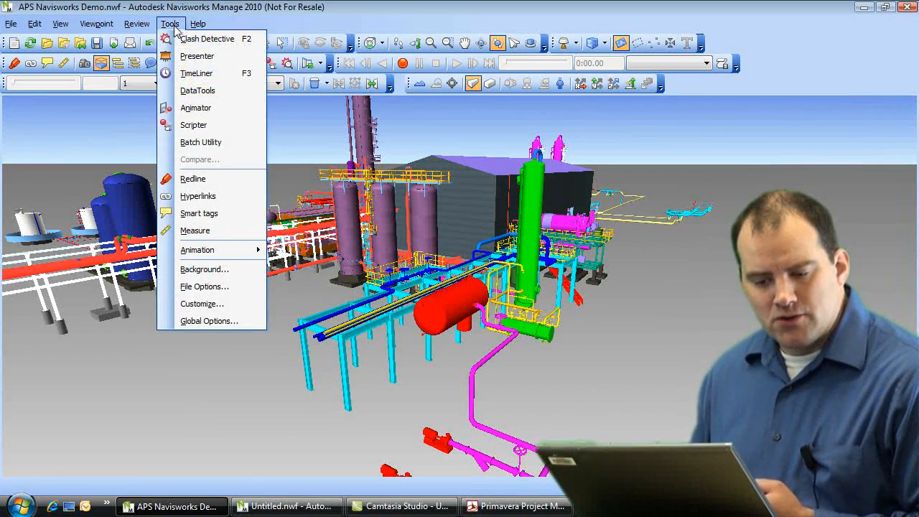
click(188, 73)
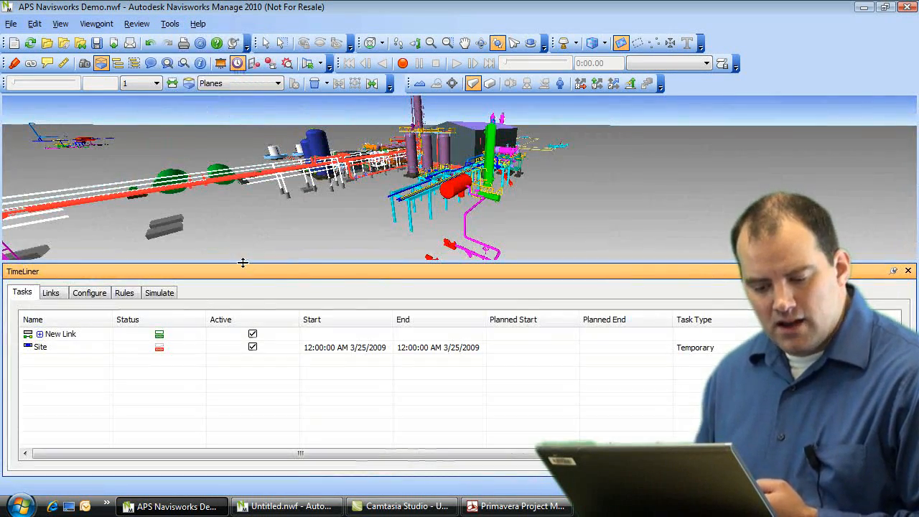
drag(242, 266, 240, 280)
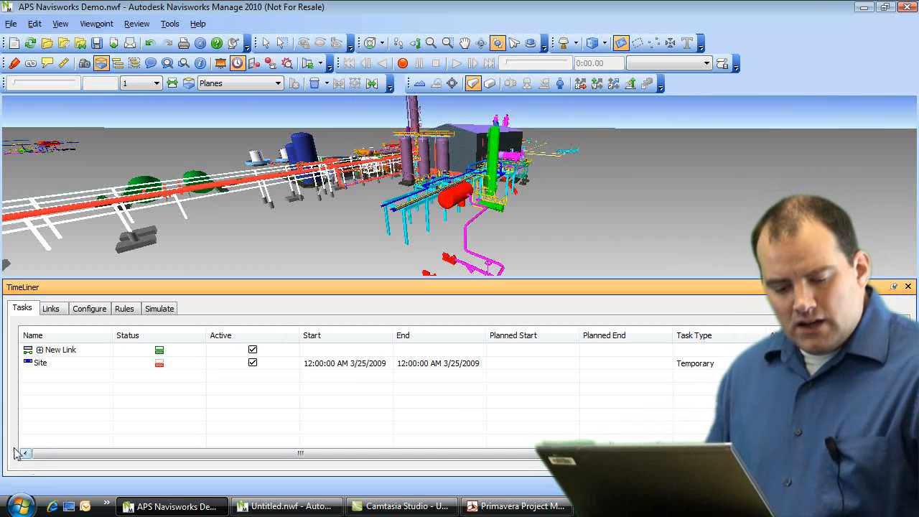
Step: Add a new TimeLiner task below Site and rename it 'Excavation'
right_click(51, 379)
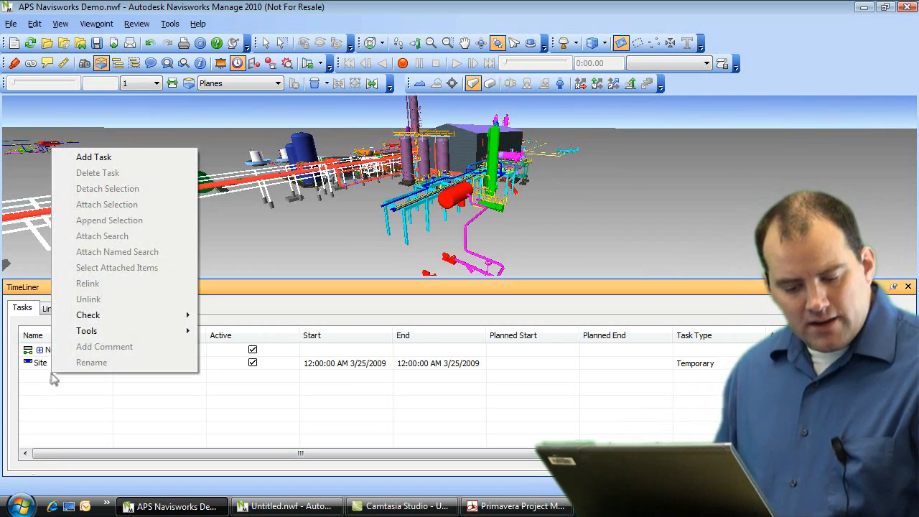
click(107, 158)
click(61, 381)
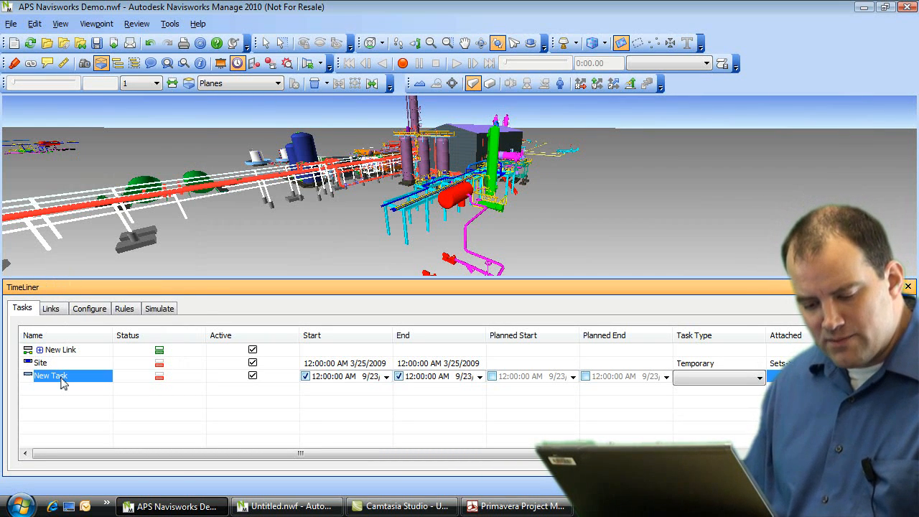
right_click(62, 382)
click(93, 367)
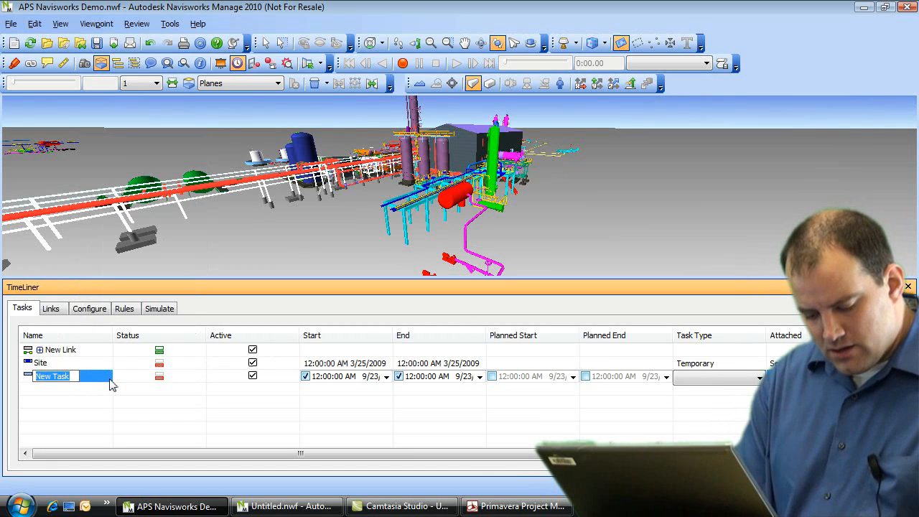
text(Exca)
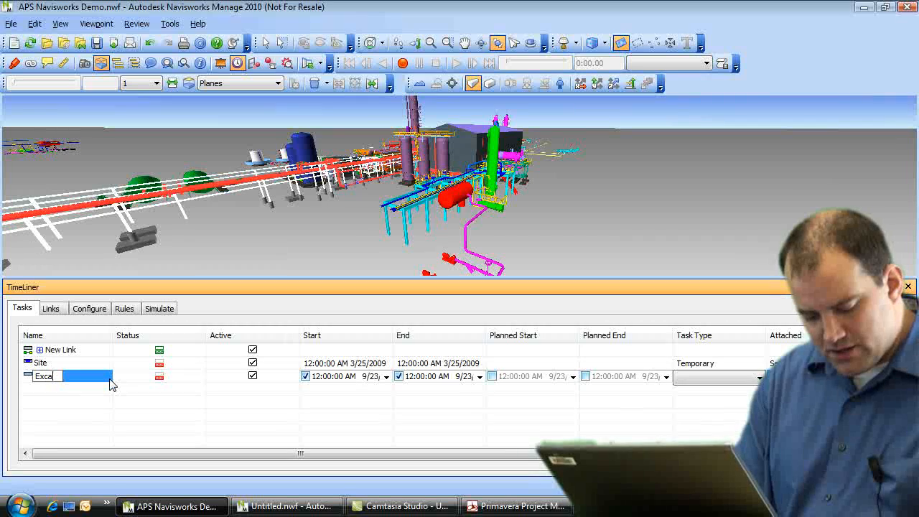
text(vation)
key(Return)
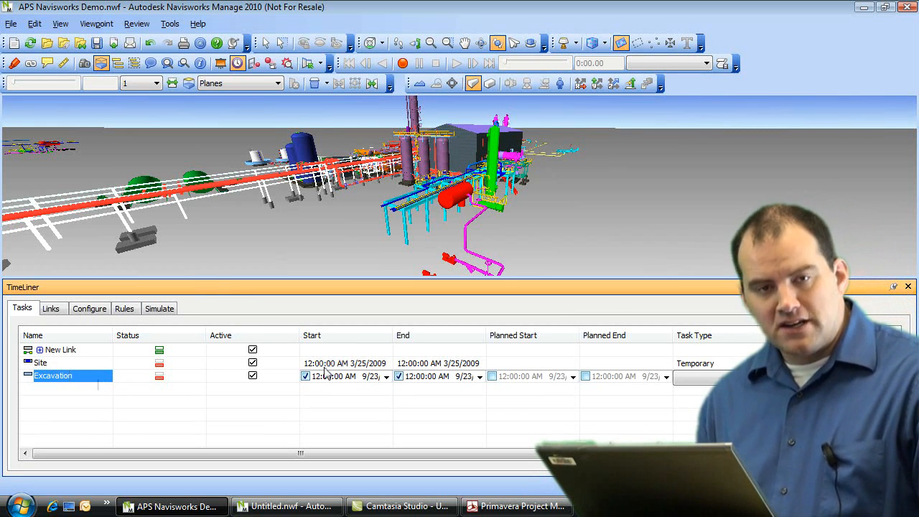
Step: Give the Excavation task a start date of 9/23 and an end date of 9/30
click(386, 376)
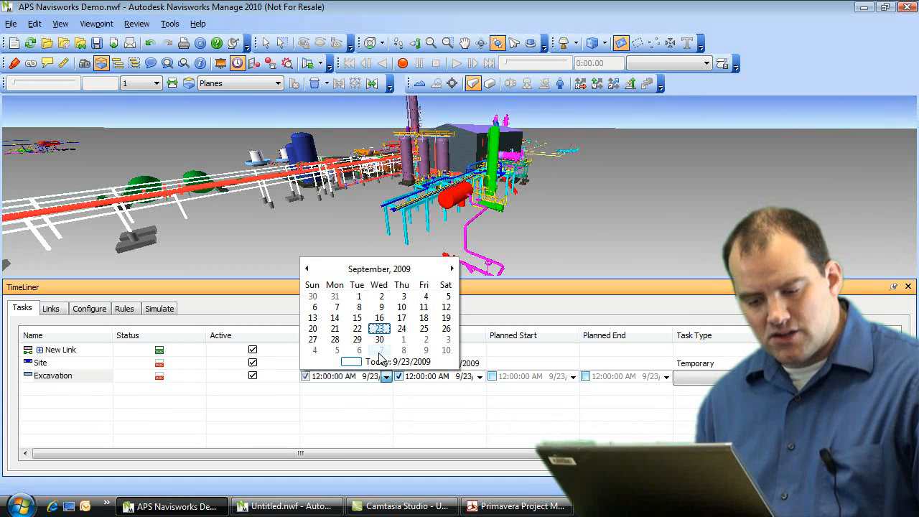
click(380, 329)
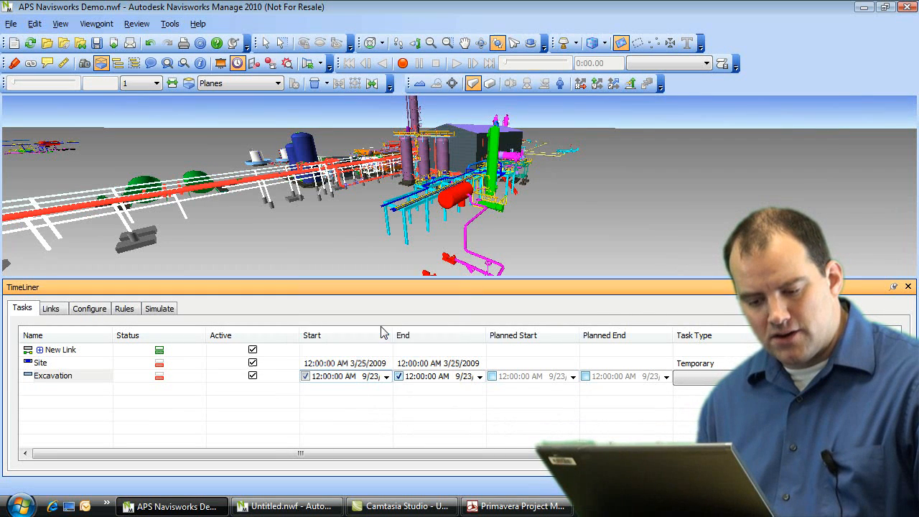
click(480, 376)
click(474, 338)
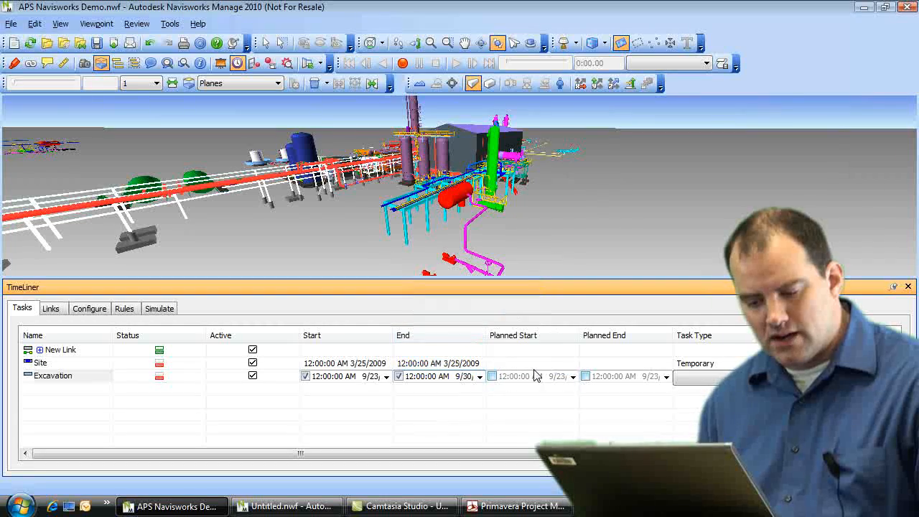
drag(534, 454, 814, 453)
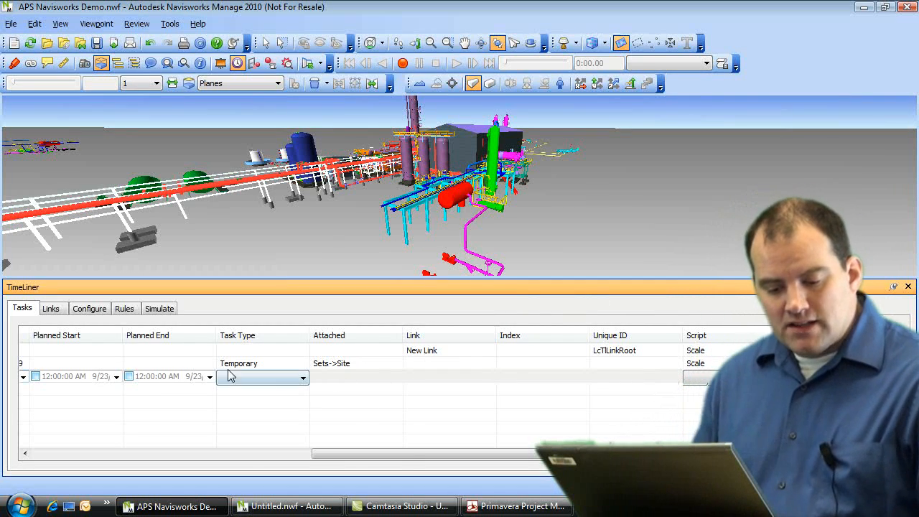
Step: Scroll the task grid to review Excavation's dates and type field, ending at the Name column
drag(400, 458, 63, 466)
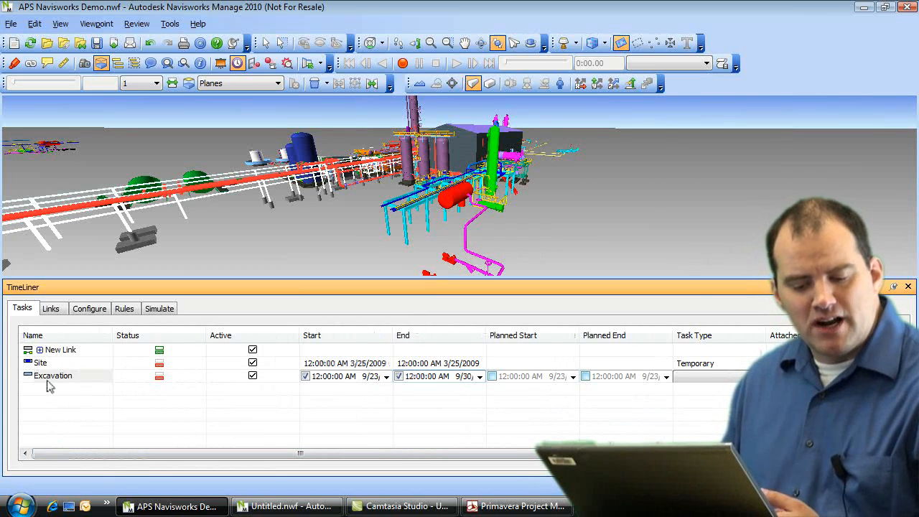
drag(115, 458, 359, 478)
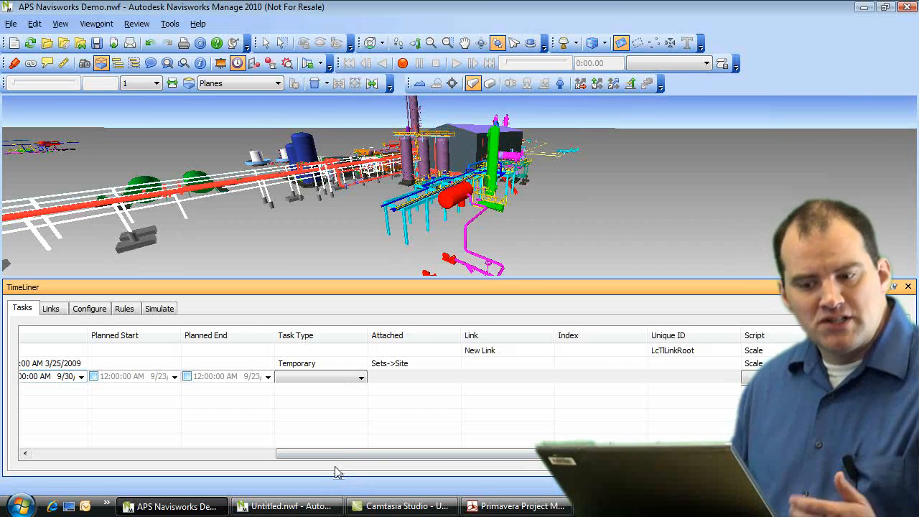
click(351, 382)
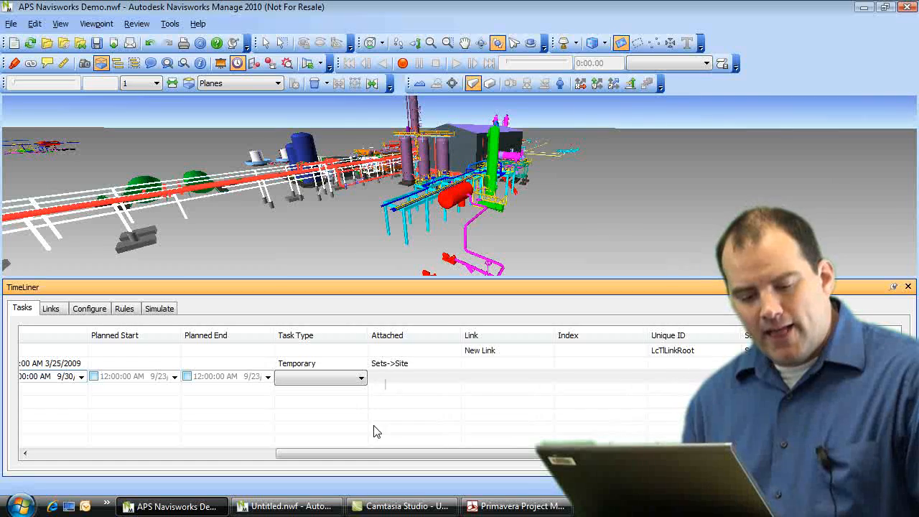
drag(390, 464, 107, 460)
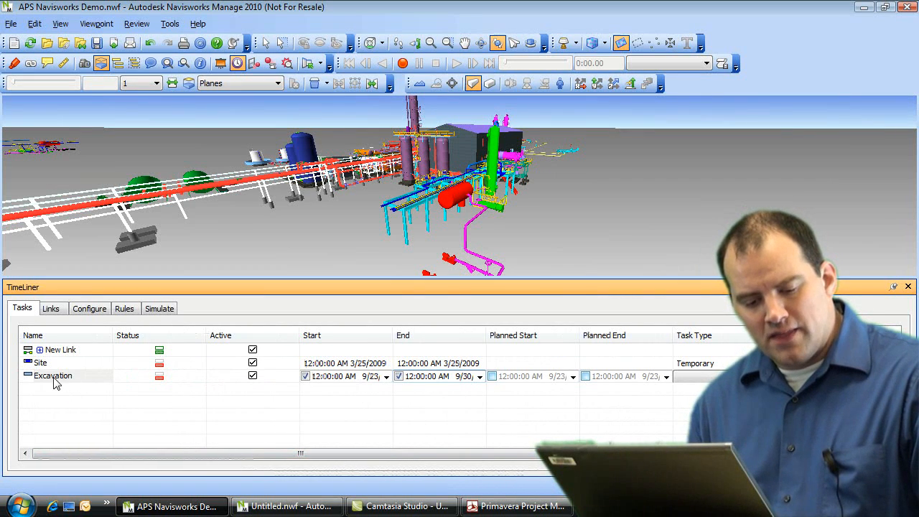
Step: Attach the Site selection set to the Excavation task
right_click(66, 382)
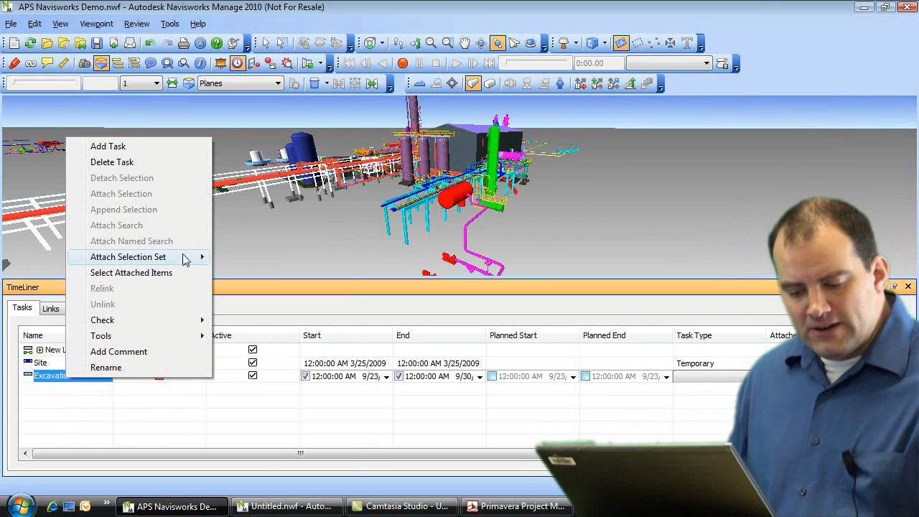
mouse_move(158, 263)
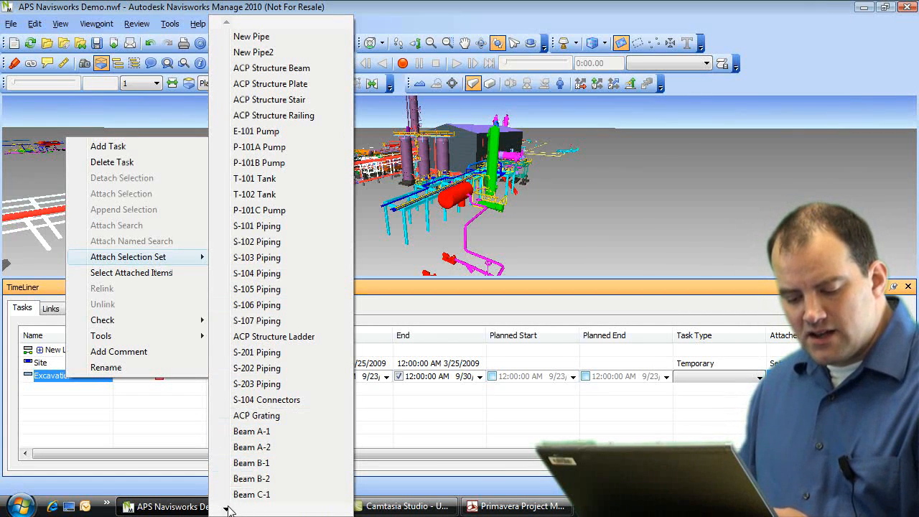
scroll(226, 510, down, 5)
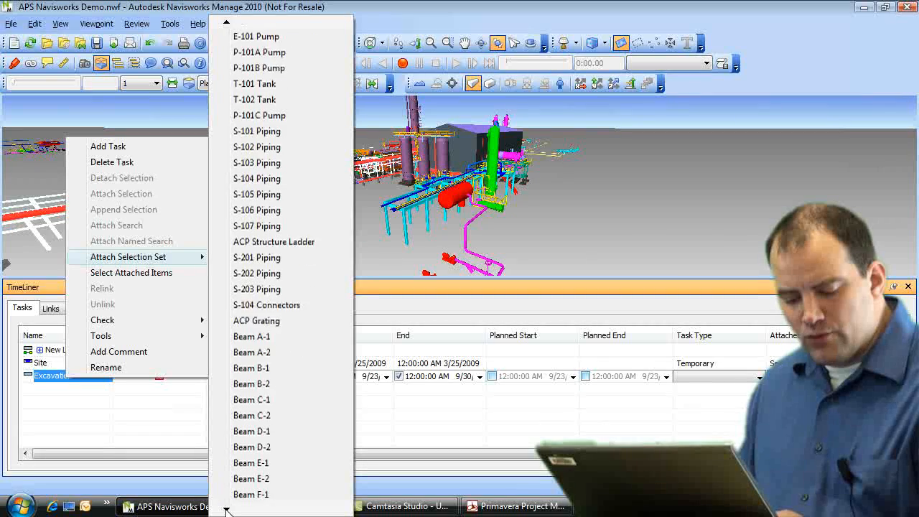
scroll(226, 510, down, 6)
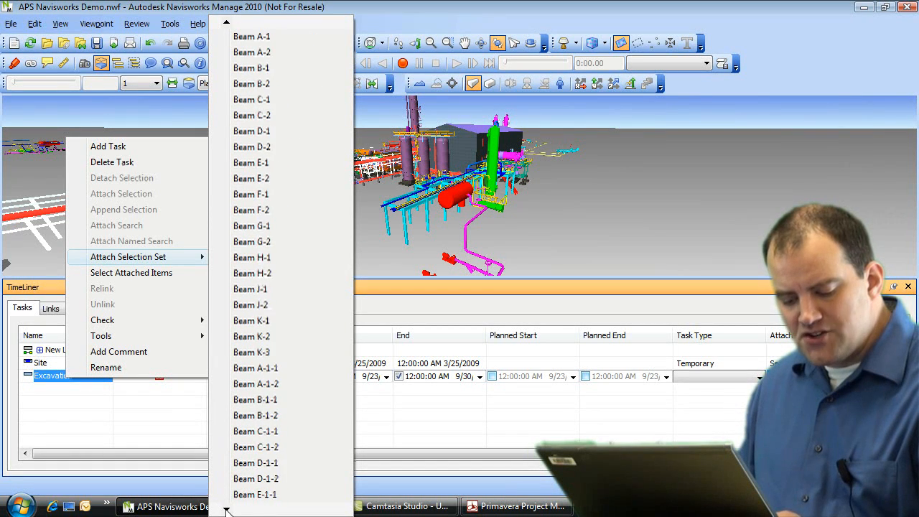
scroll(227, 510, down, 4)
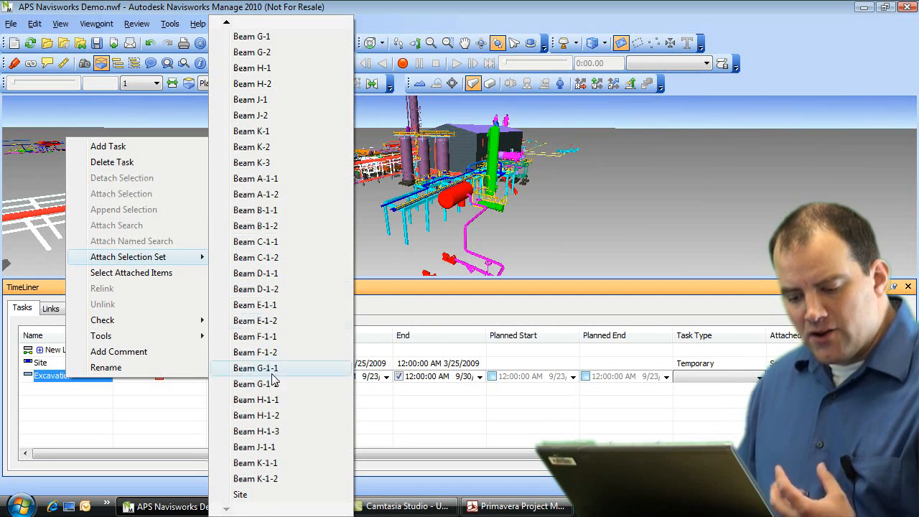
click(260, 494)
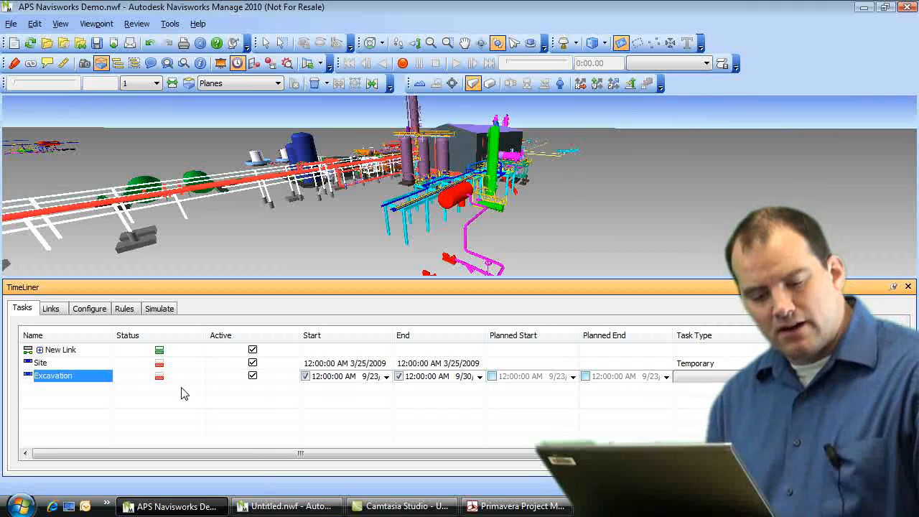
Step: Change the Excavation task's Task Type to Construct and scroll the grid back left
drag(540, 458, 615, 459)
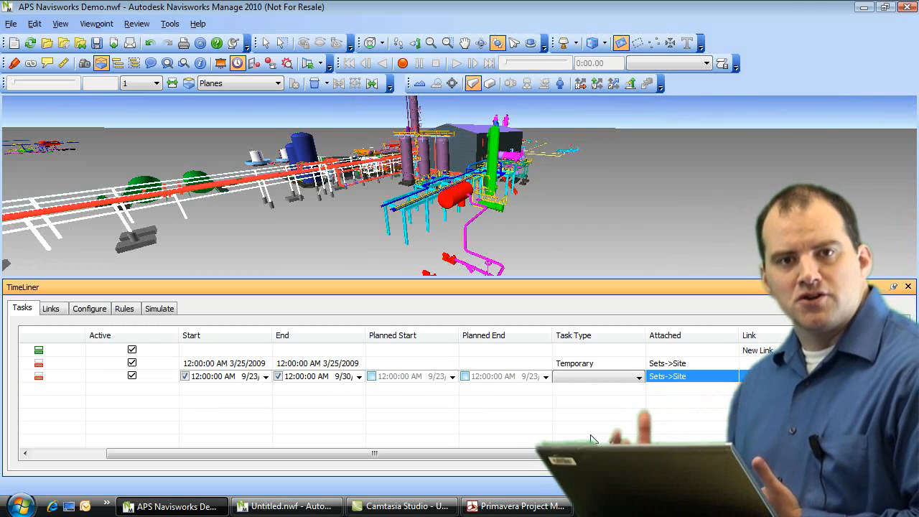
click(639, 378)
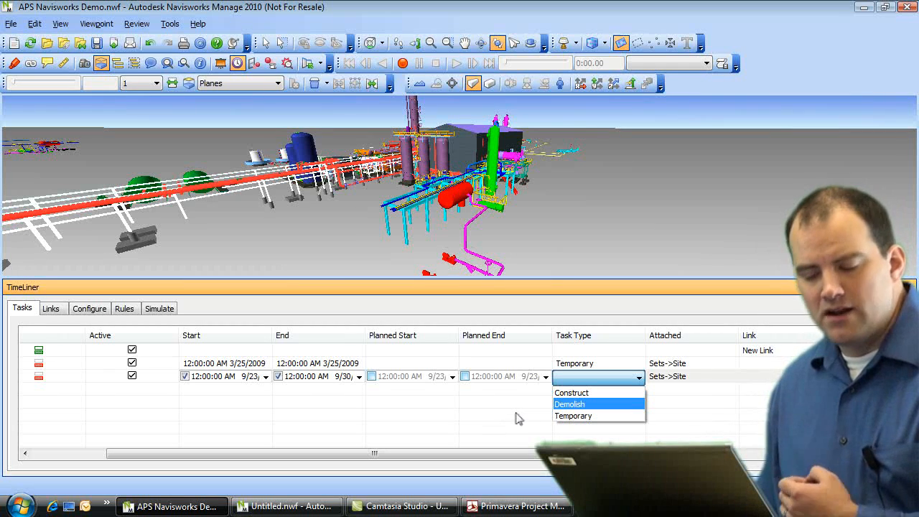
click(514, 413)
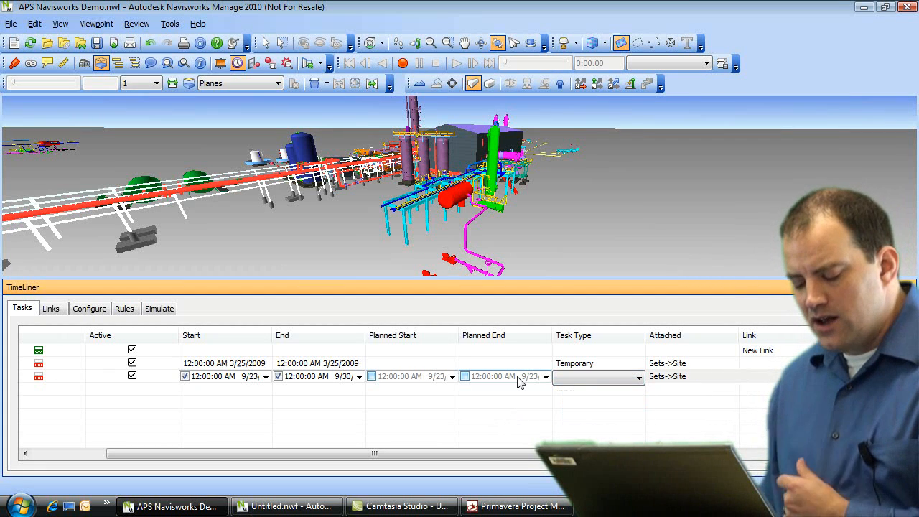
click(636, 379)
click(629, 395)
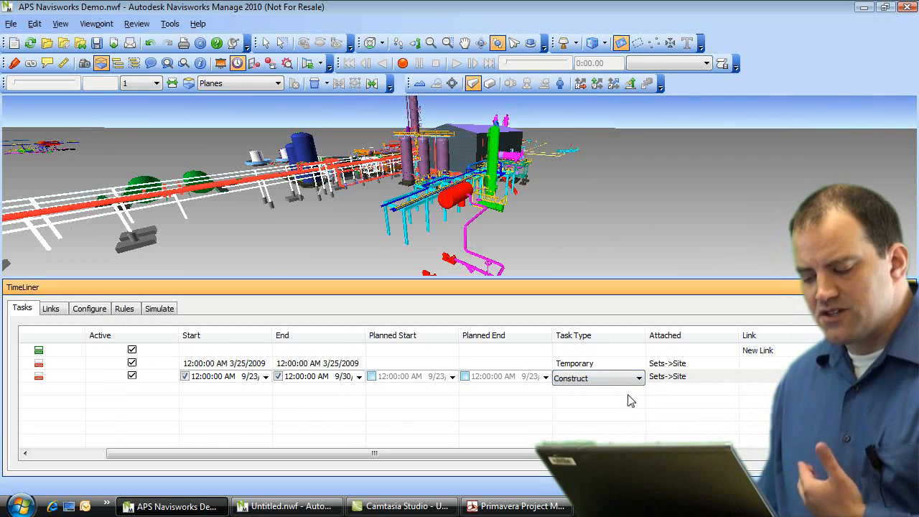
drag(524, 454, 474, 454)
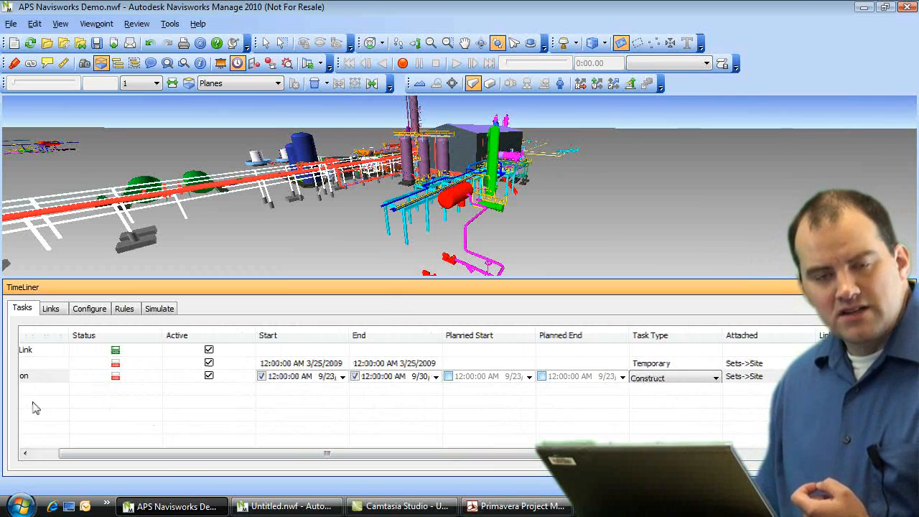
drag(173, 455, 144, 455)
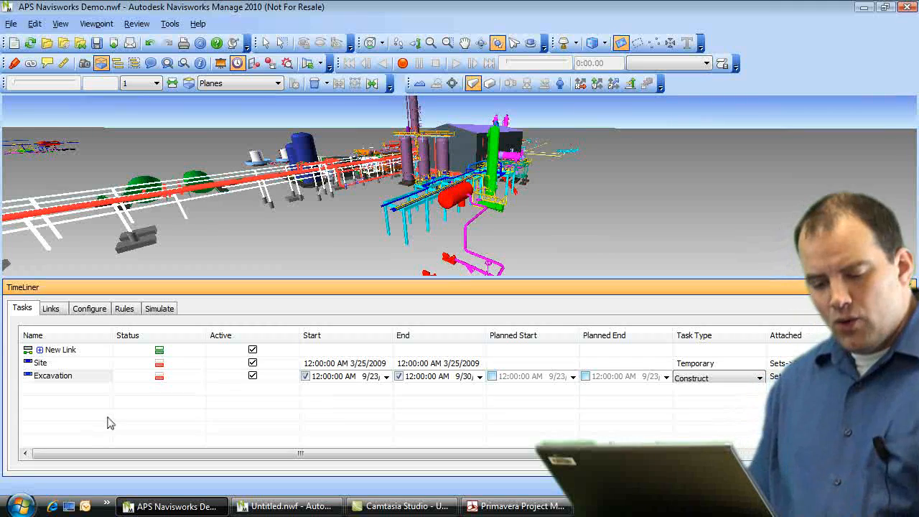
drag(130, 456, 131, 457)
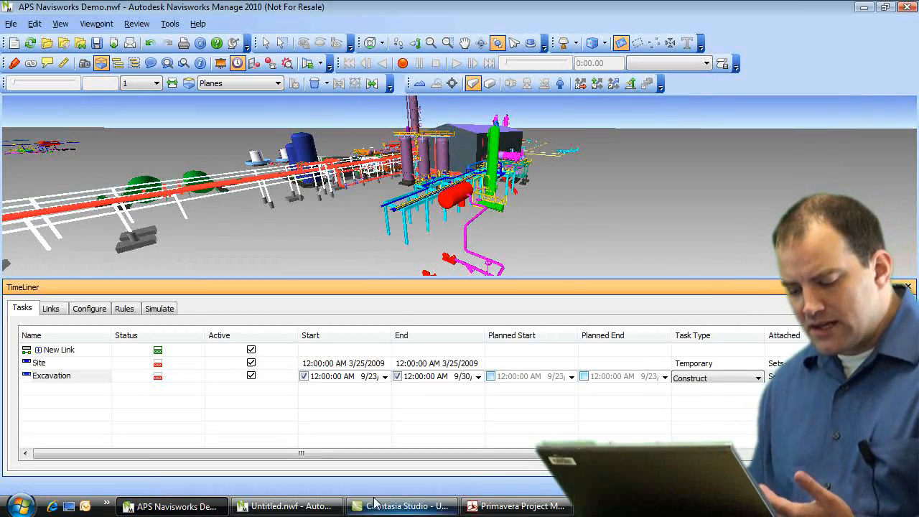
click(476, 506)
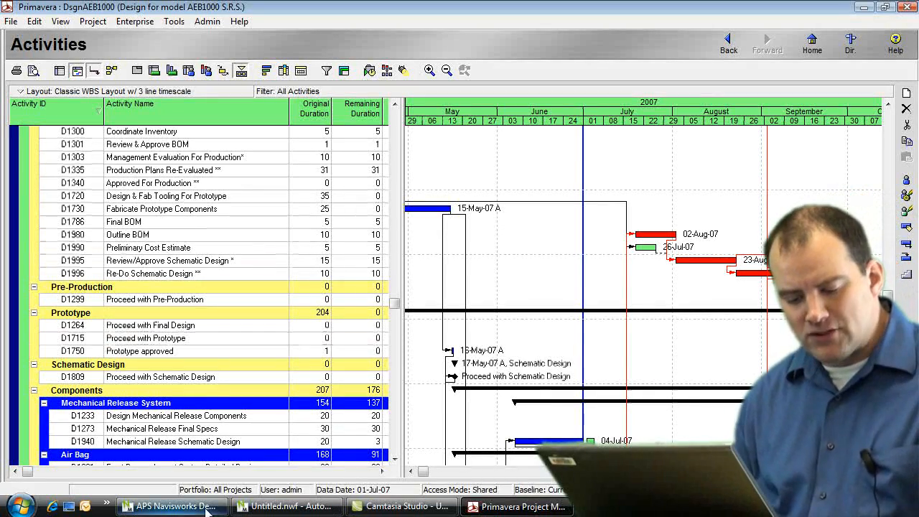
click(172, 506)
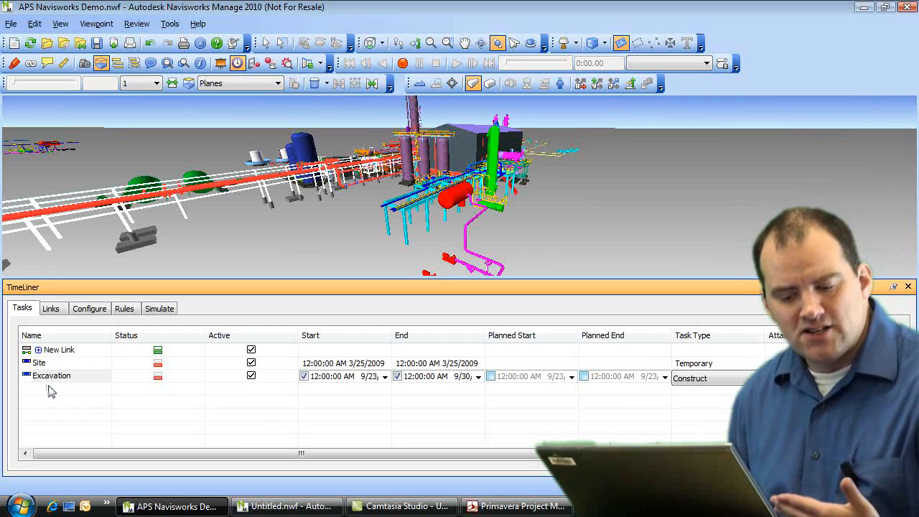
click(54, 311)
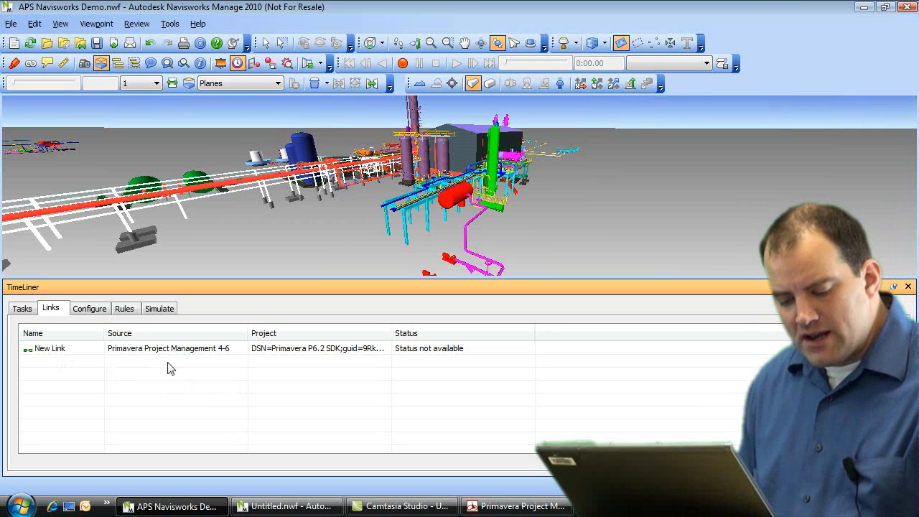
Step: Add a Primavera Project Management 4-6 link from the Links list's context menu
right_click(40, 365)
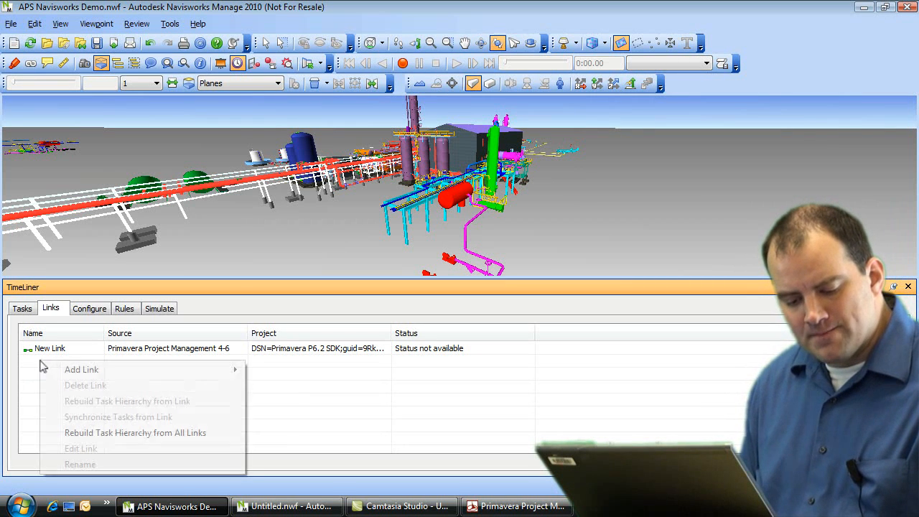
mouse_move(91, 371)
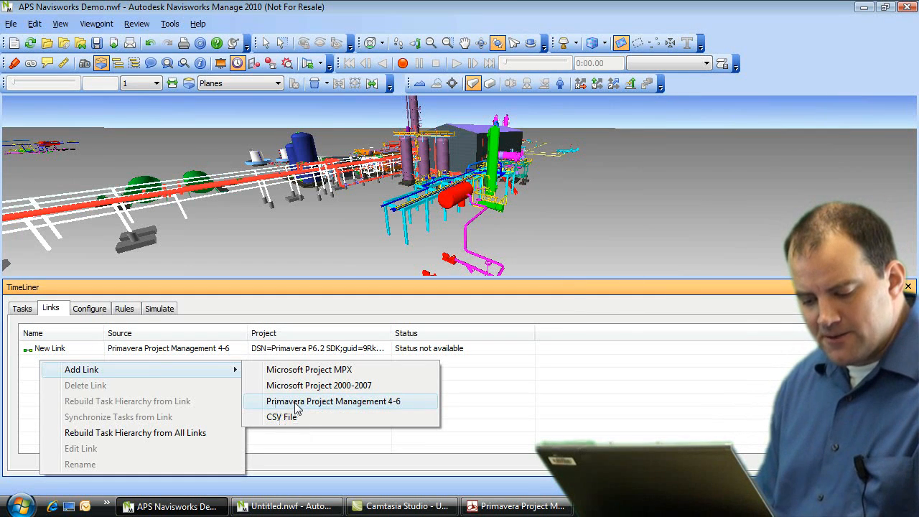
click(296, 404)
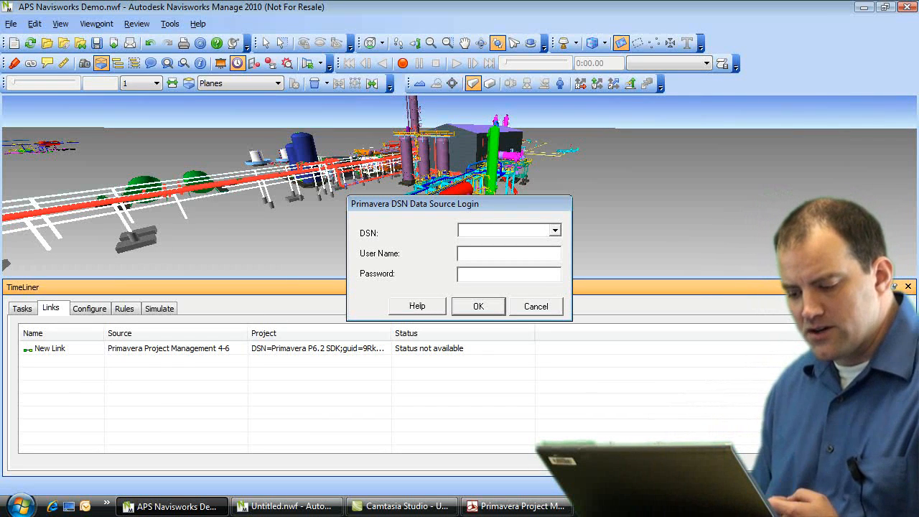
Step: Log in through the Primavera SDK data source with the user name and password
click(555, 230)
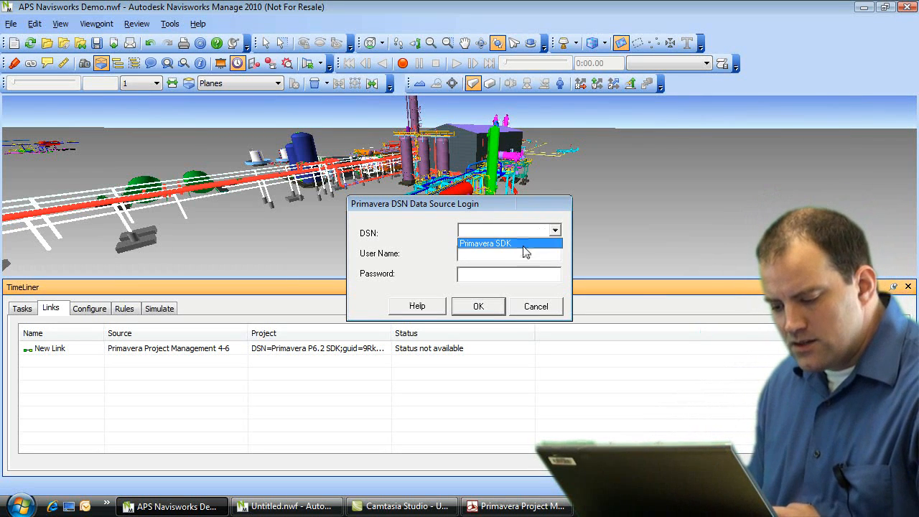
click(499, 245)
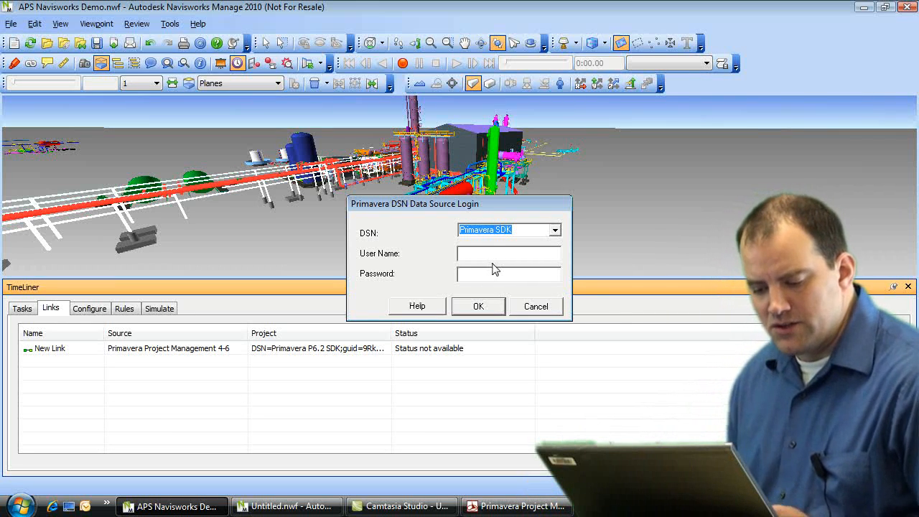
click(500, 255)
key(Tab)
text(admin)
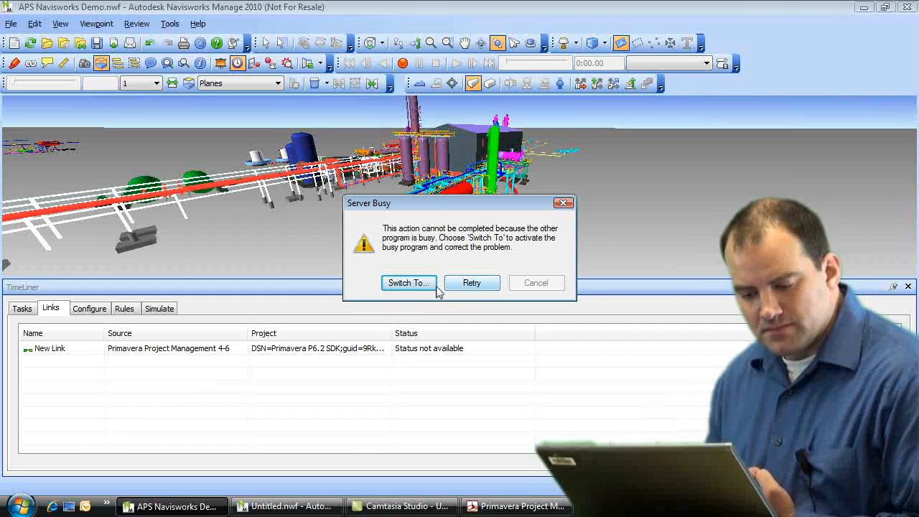
Step: Retry the busy Primavera connection and move the resulting project selection dialog right
click(433, 284)
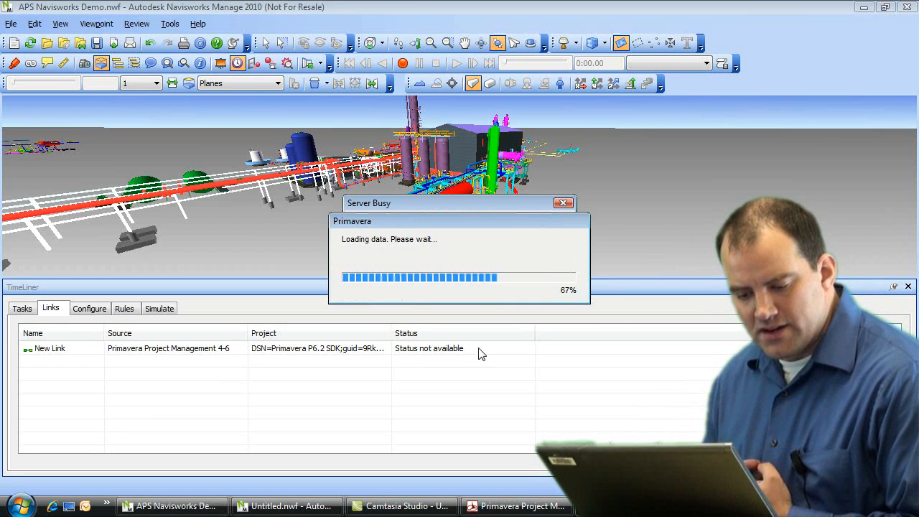
click(459, 286)
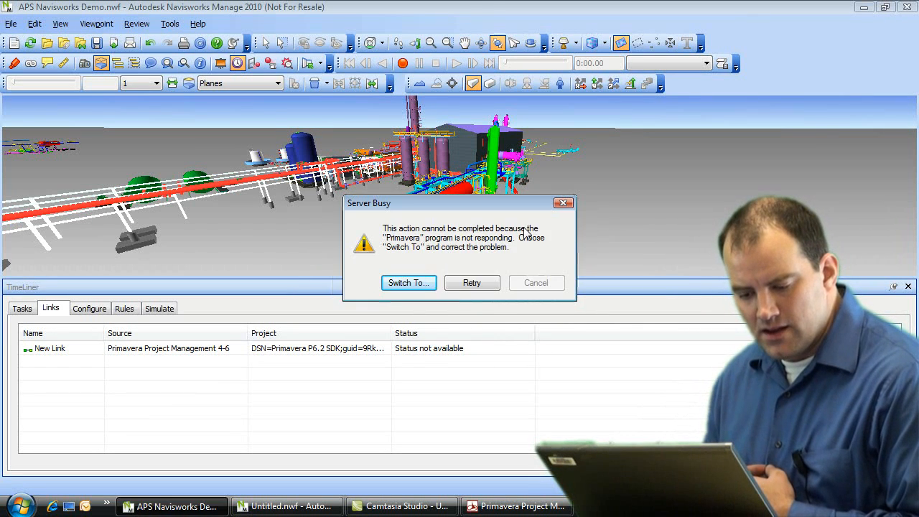
click(472, 282)
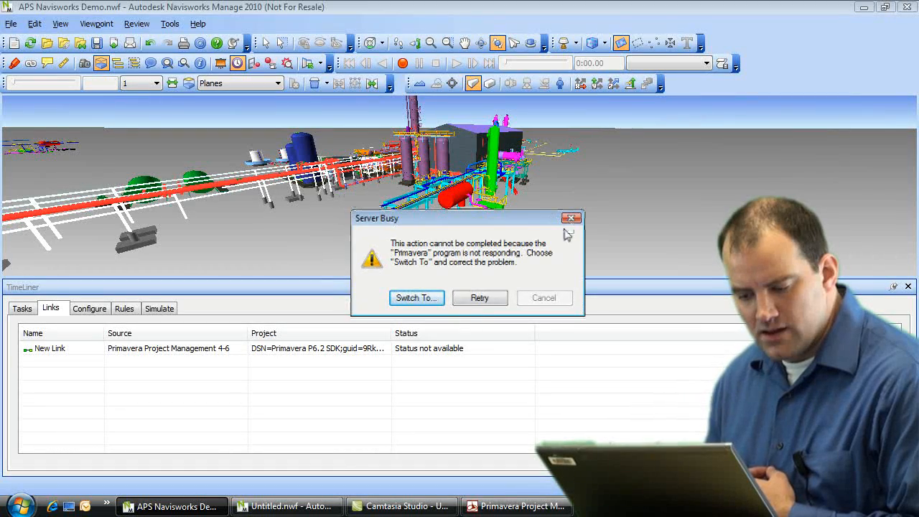
click(477, 298)
drag(332, 93, 408, 84)
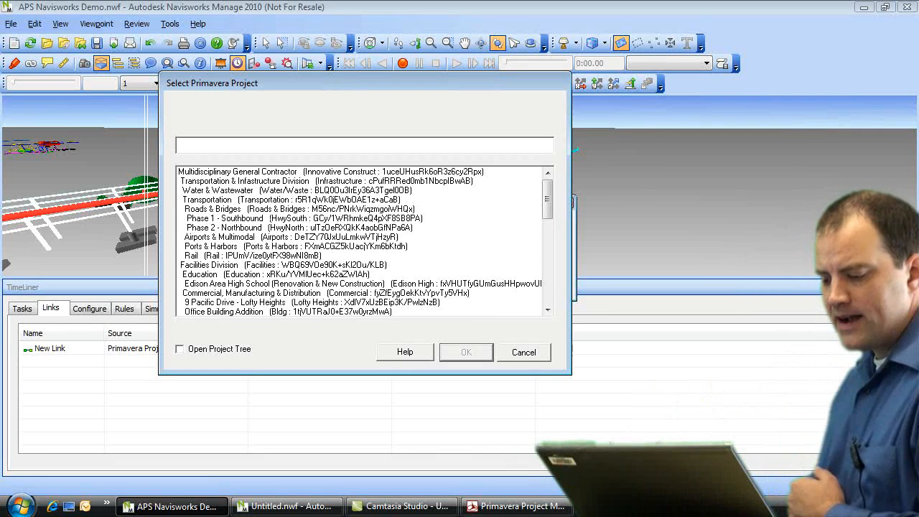
Step: Choose the Petrochemical & Process Primavera project for the link and confirm it
drag(547, 208, 553, 279)
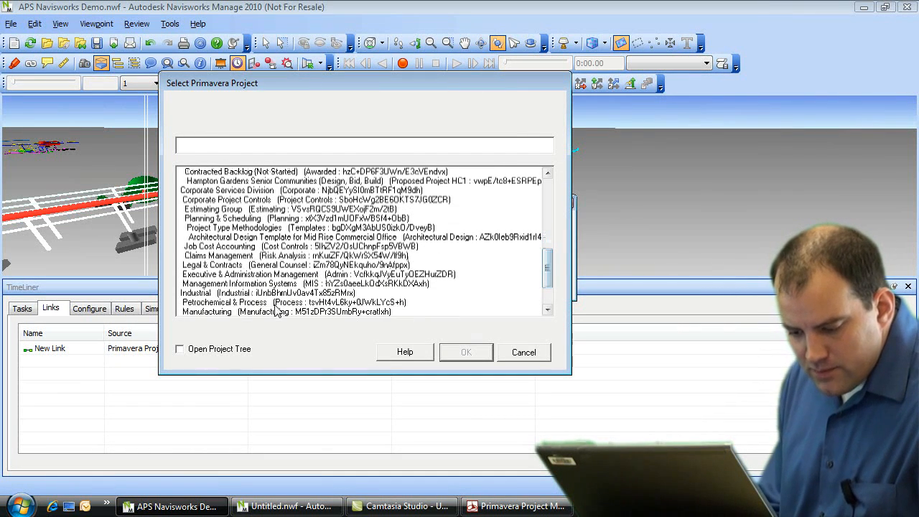
click(247, 303)
click(465, 353)
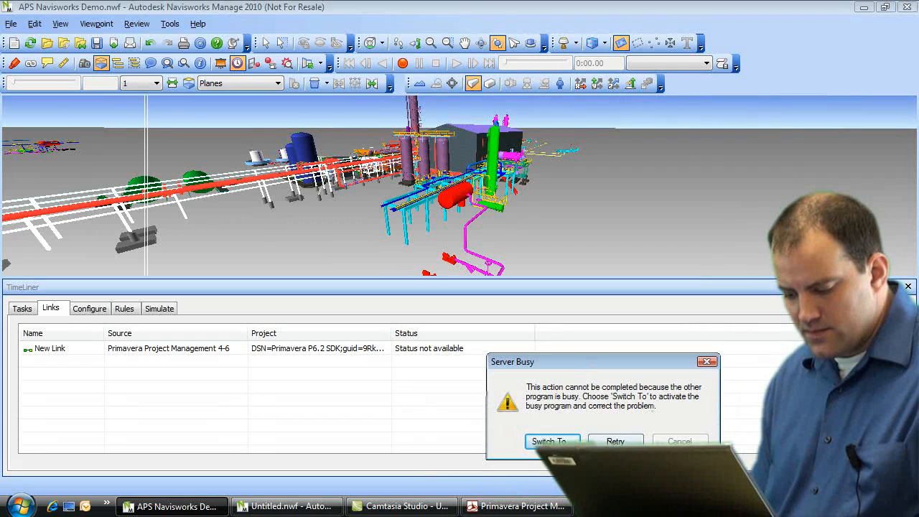
drag(422, 96, 359, 65)
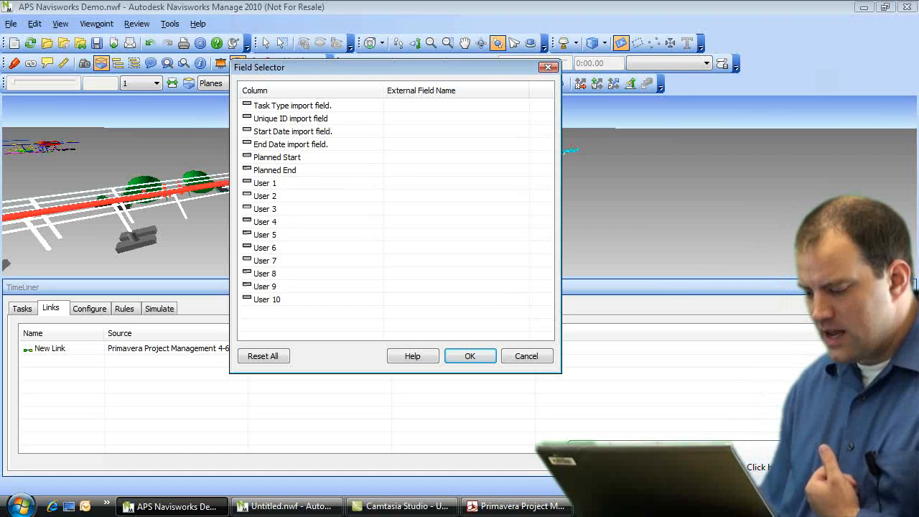
Step: Leave Task Type without an external field and accept the mapping to create New Link (2)
click(878, 453)
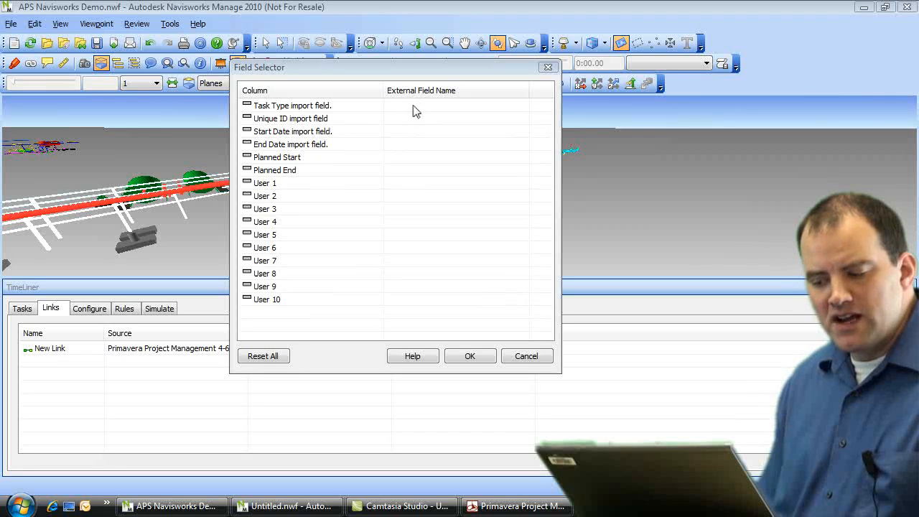
click(452, 108)
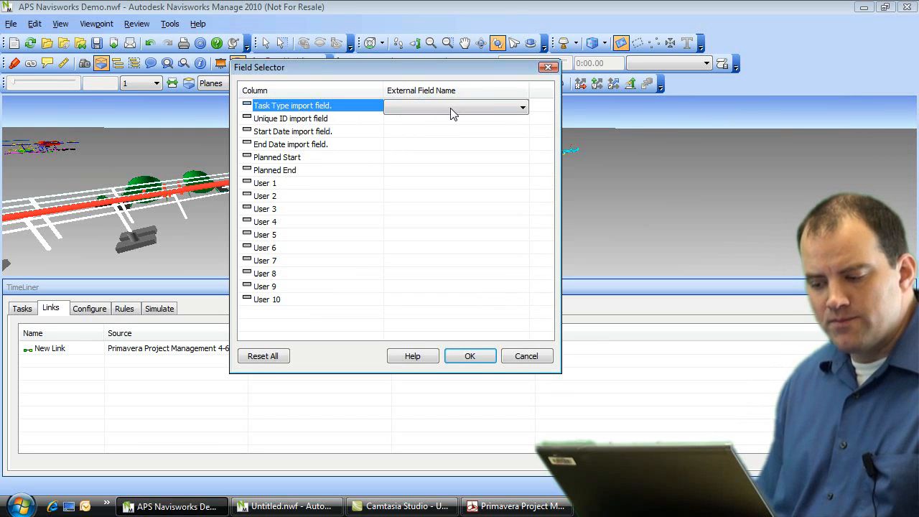
click(523, 108)
drag(524, 126, 524, 153)
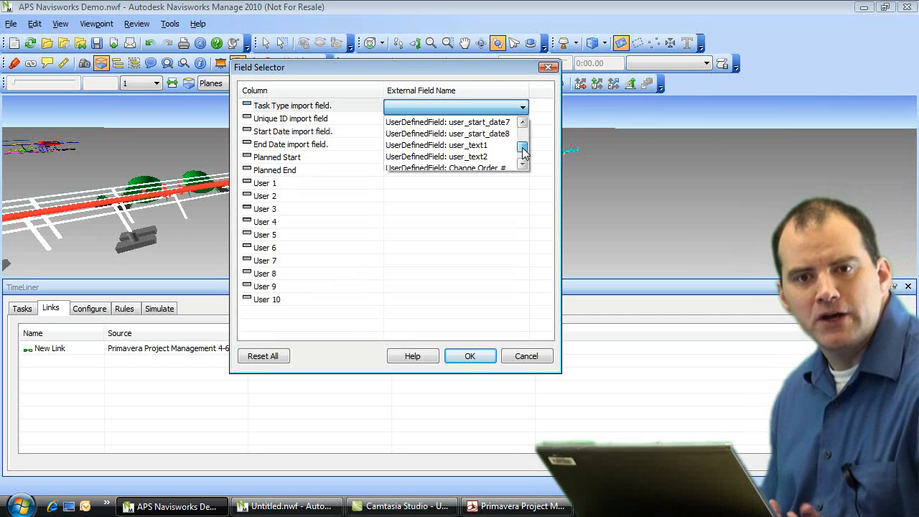
scroll(524, 151, down, 1)
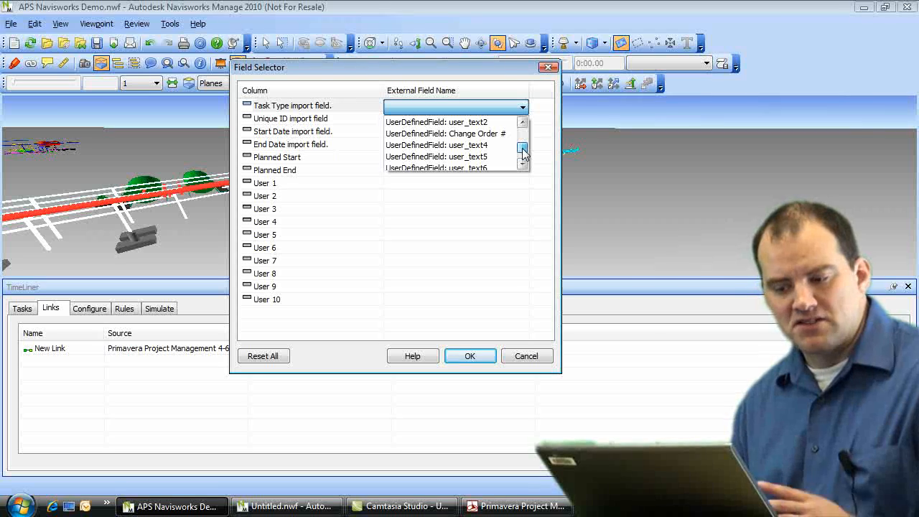
drag(523, 149, 520, 132)
click(466, 214)
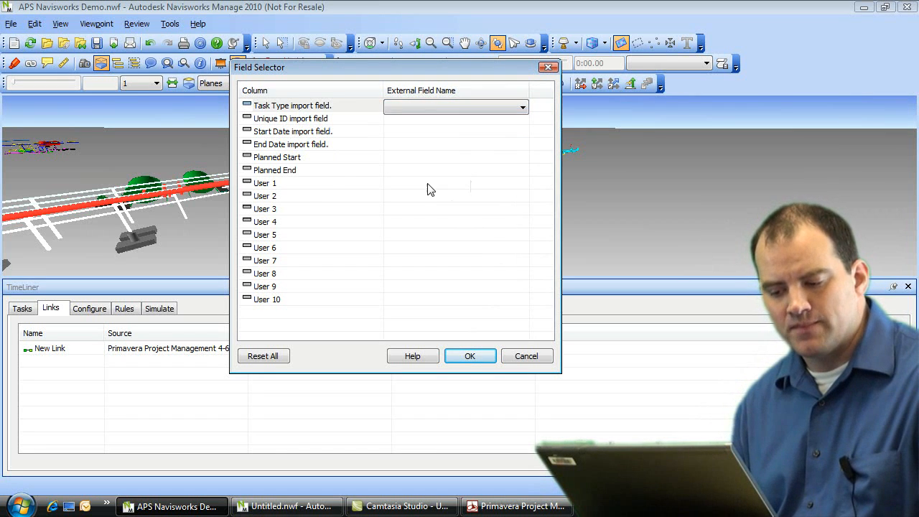
click(469, 356)
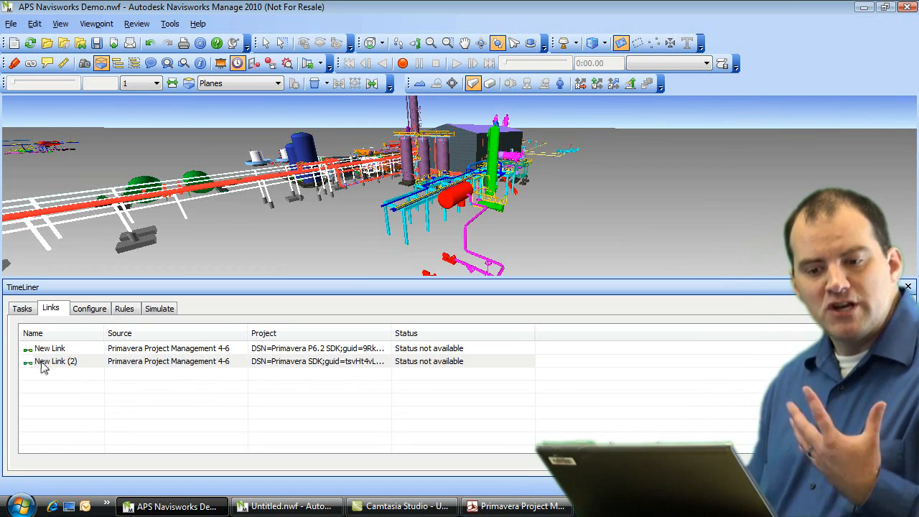
Step: Rebuild the task hierarchy from New Link (2) using the Petrochemical & Process project
right_click(87, 370)
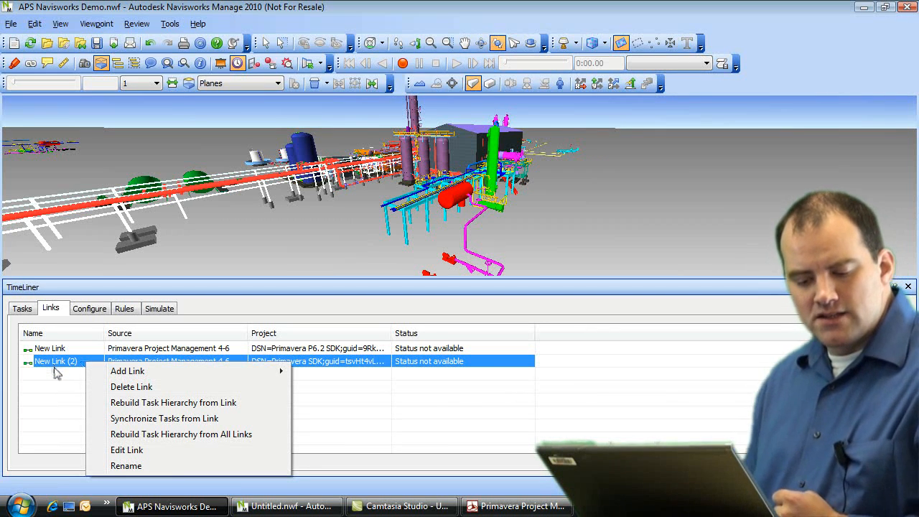
mouse_move(132, 377)
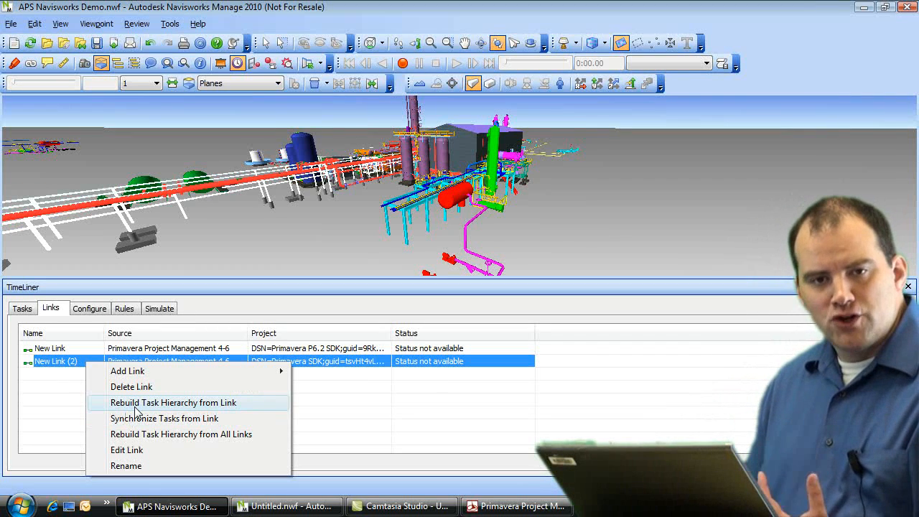
click(135, 407)
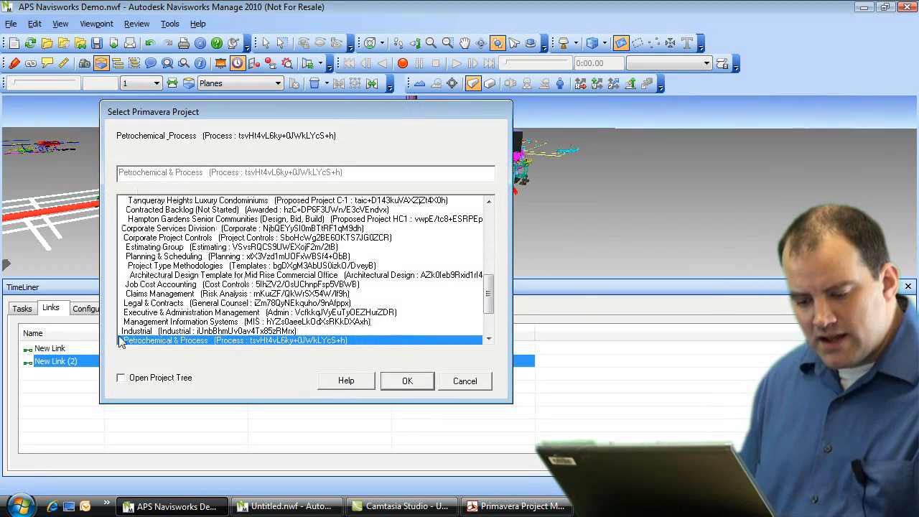
click(407, 382)
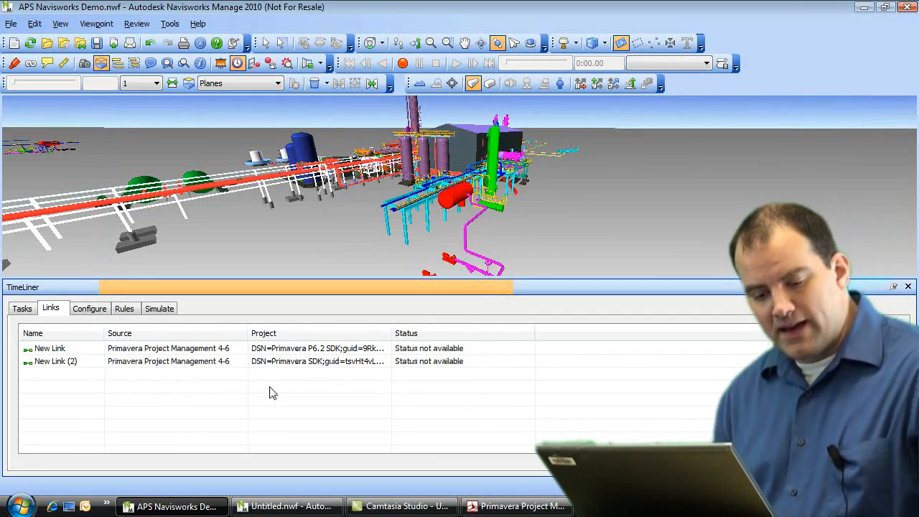
Step: Expand the New Link tasks, widen the Name column and browse the imported dated tasks
click(23, 309)
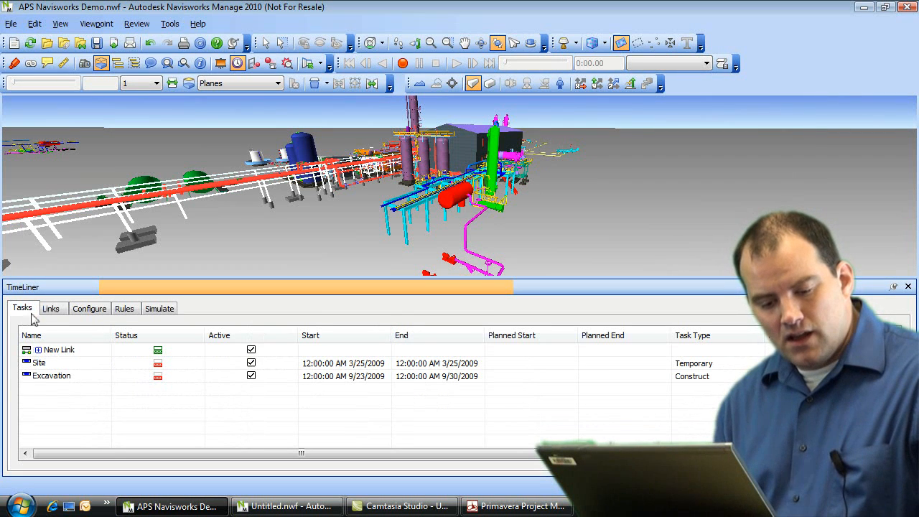
click(38, 349)
drag(112, 335, 161, 336)
scroll(84, 368, down, 3)
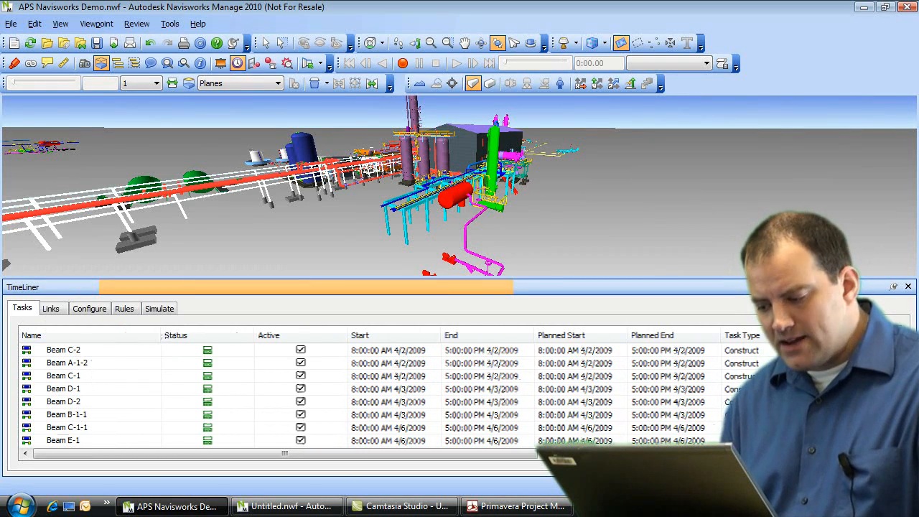
scroll(85, 367, down, 8)
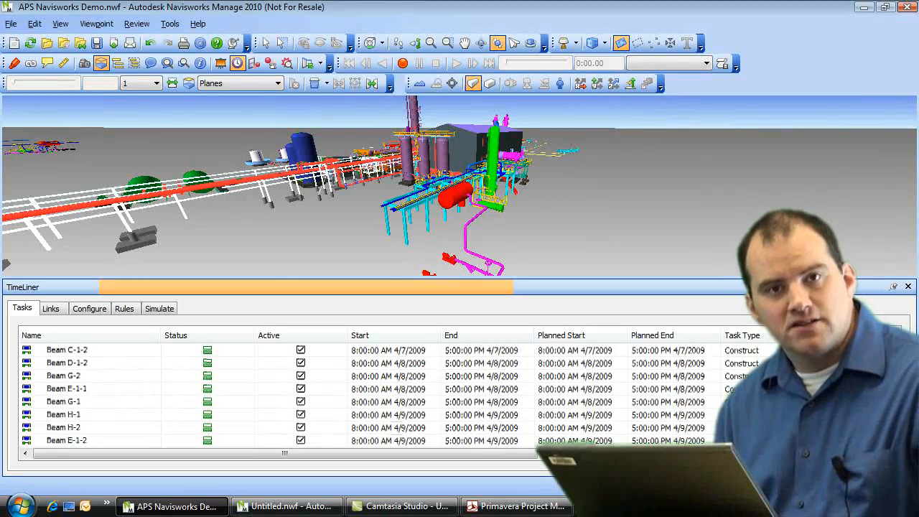
scroll(85, 368, down, 10)
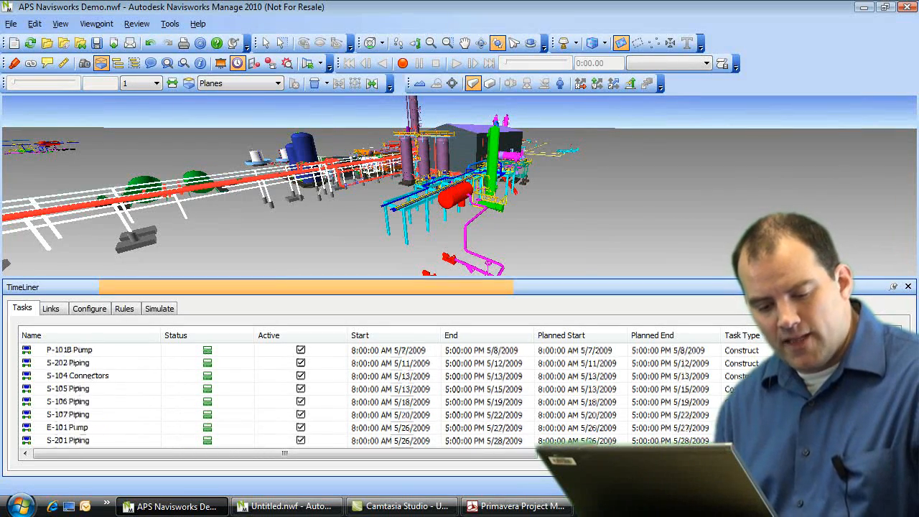
scroll(309, 379, up, 15)
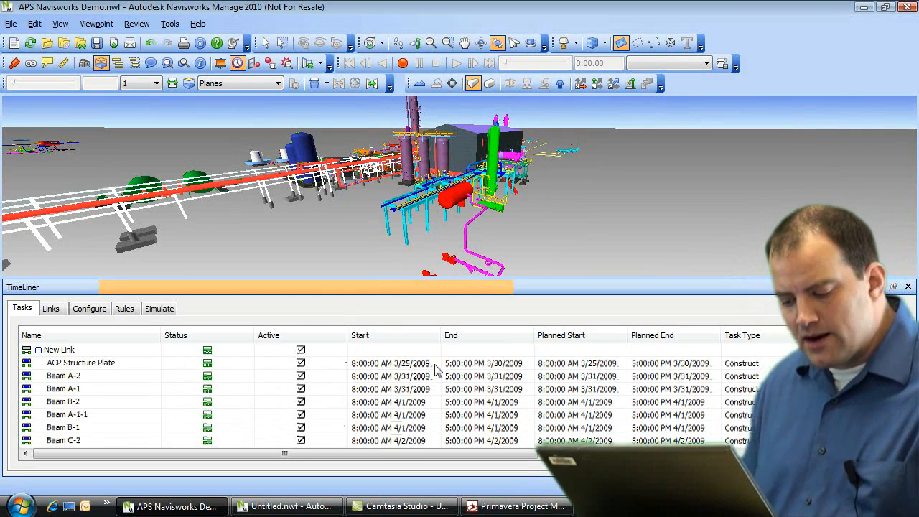
drag(493, 457, 445, 461)
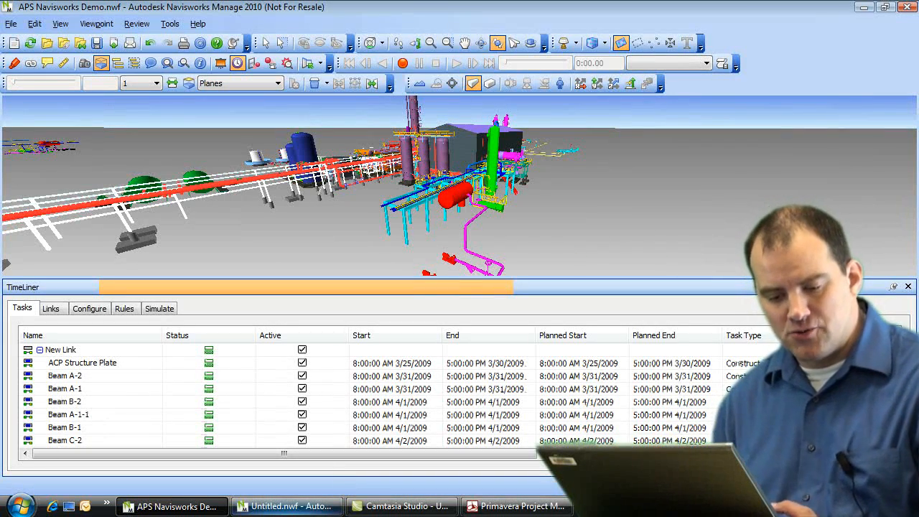
click(238, 63)
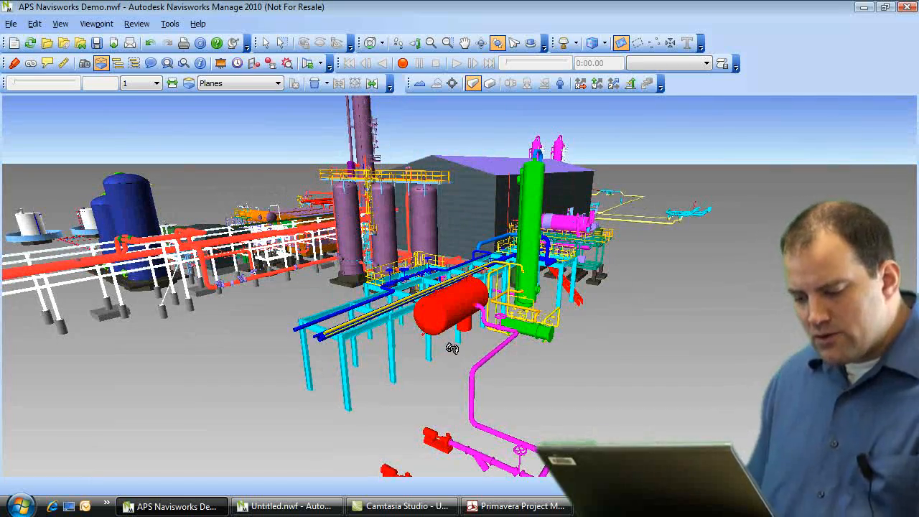
middle_drag(447, 333, 372, 333)
scroll(446, 283, up, 3)
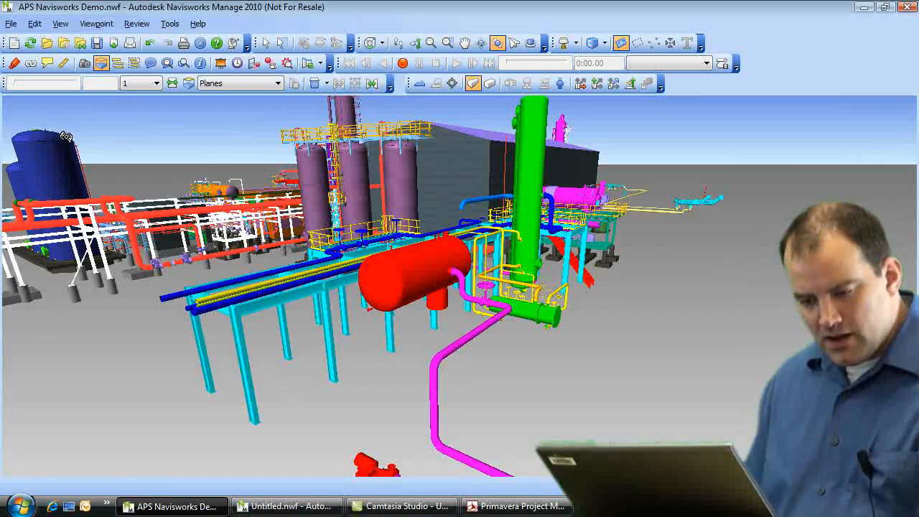
click(238, 64)
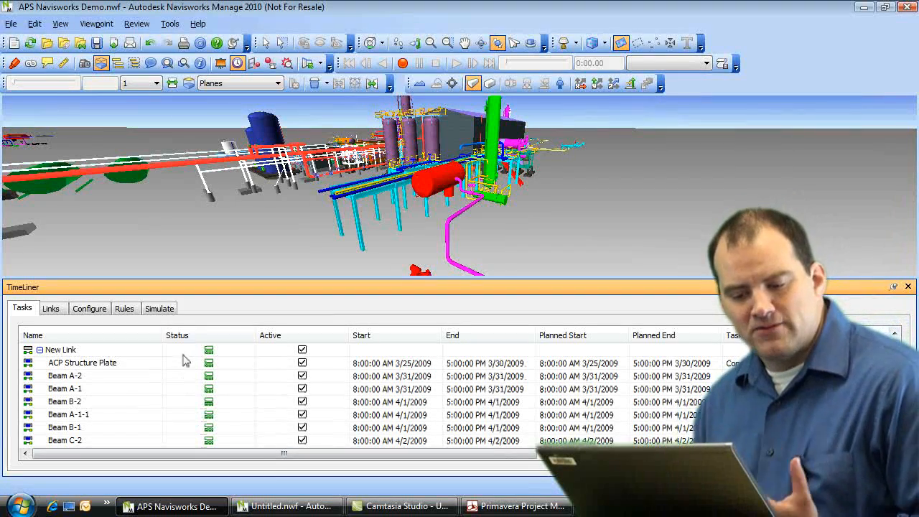
right_click(60, 366)
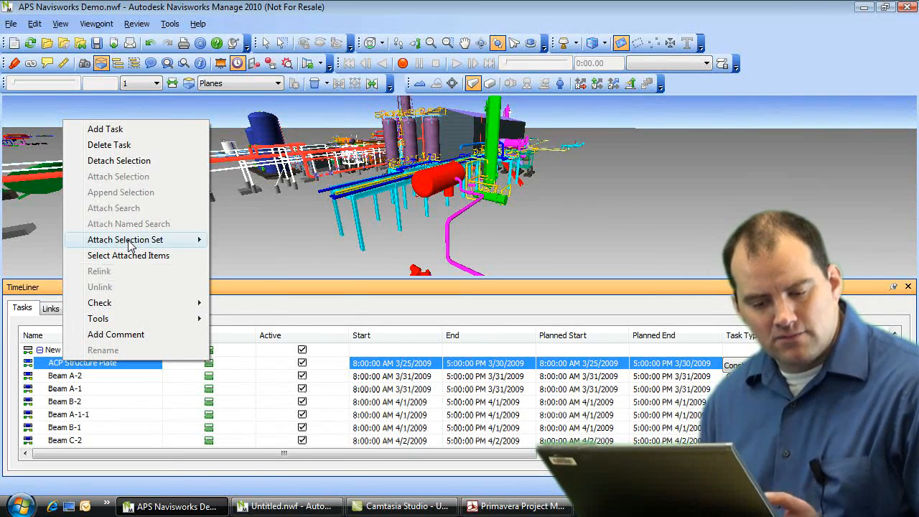
mouse_move(129, 244)
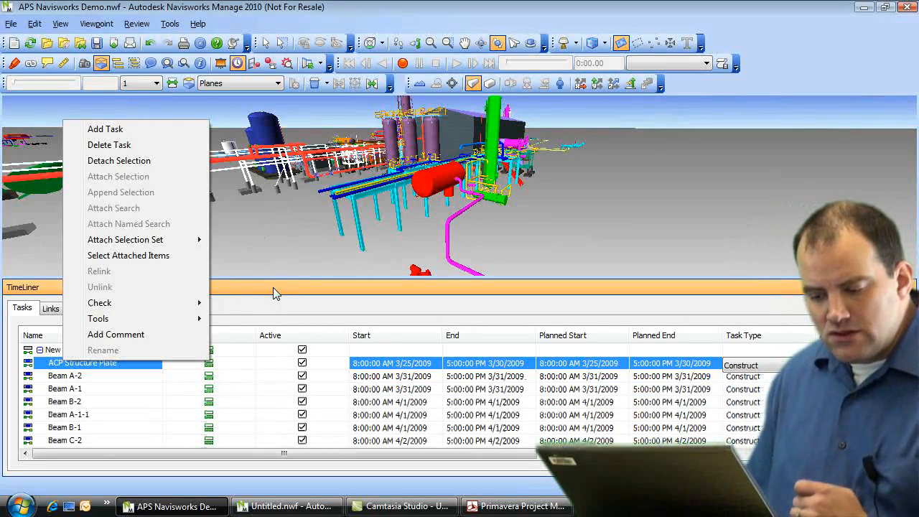
click(271, 243)
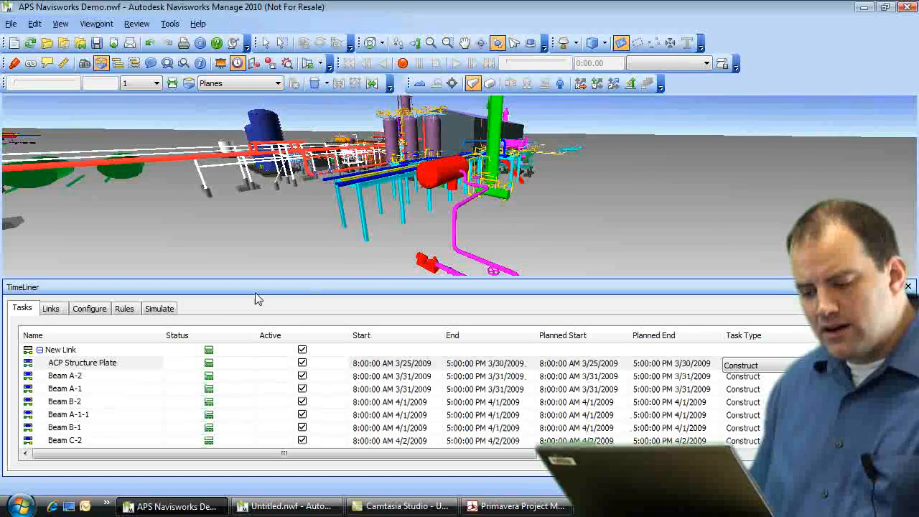
Step: Attach a selection set from the model to the Beam A-2 task
right_click(69, 377)
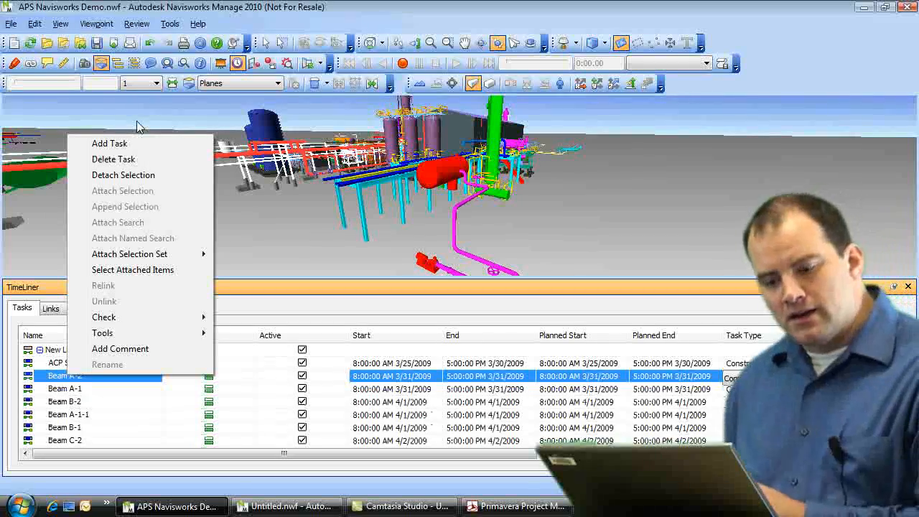
mouse_move(169, 260)
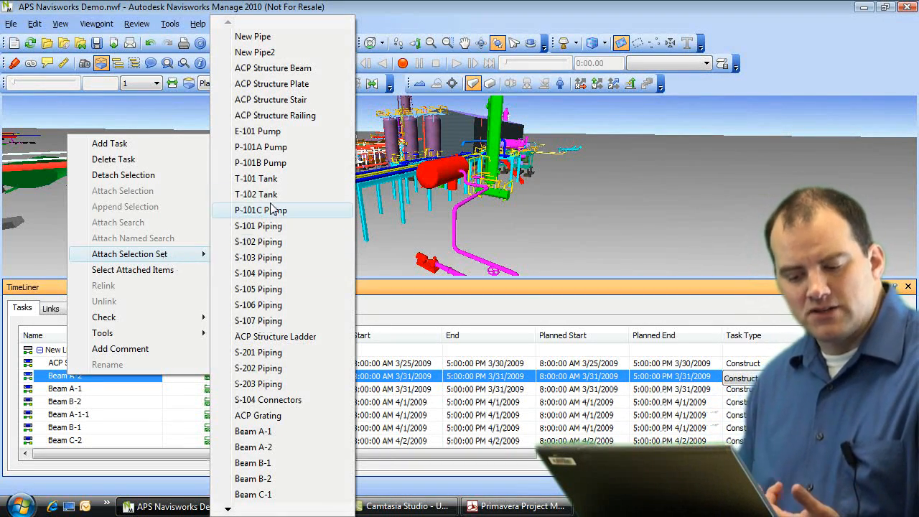
click(263, 259)
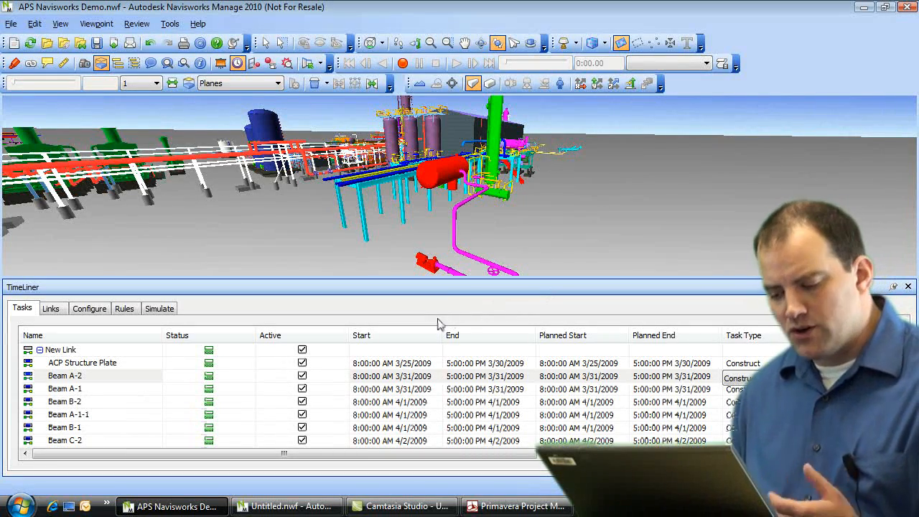
Step: Orbit, zoom and shift the plant model to a new viewing angle
drag(388, 213, 499, 222)
scroll(499, 221, down, 4)
drag(440, 201, 419, 195)
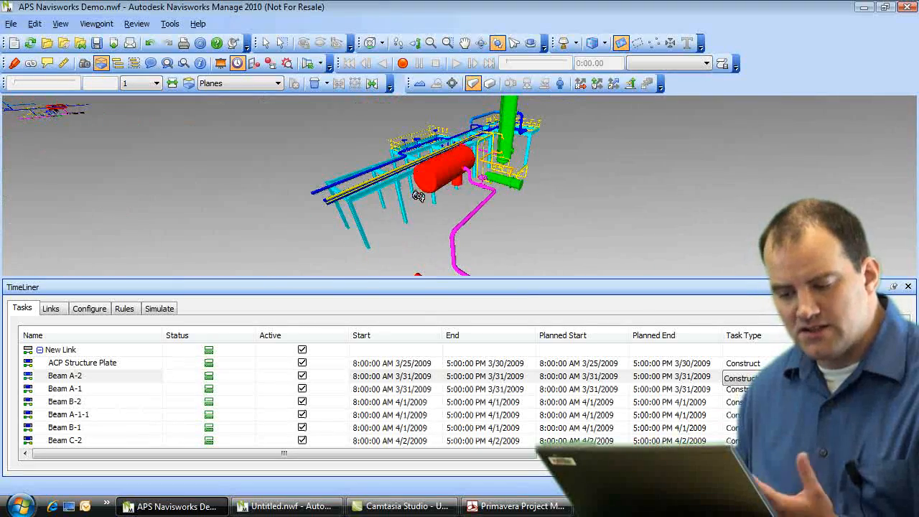
Step: Show TimeLiner's Configure settings in an enlarged panel with the task types list
click(94, 313)
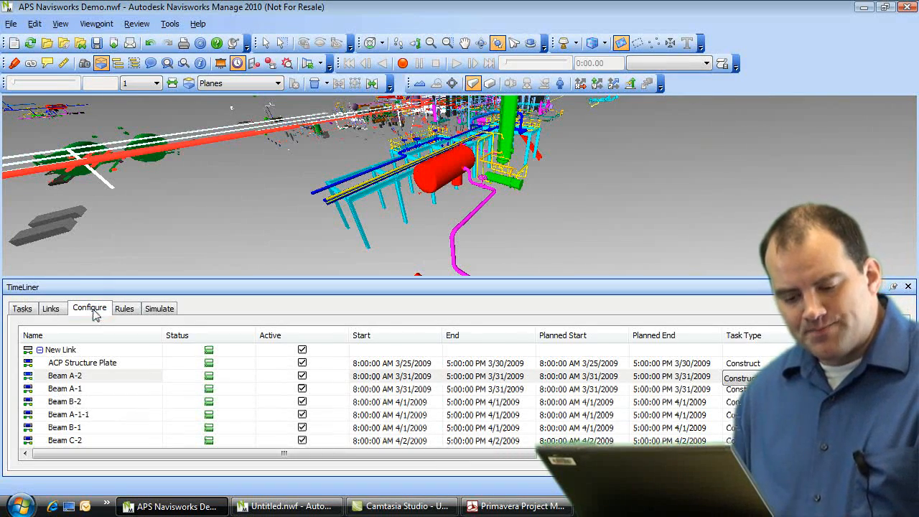
drag(117, 277, 121, 186)
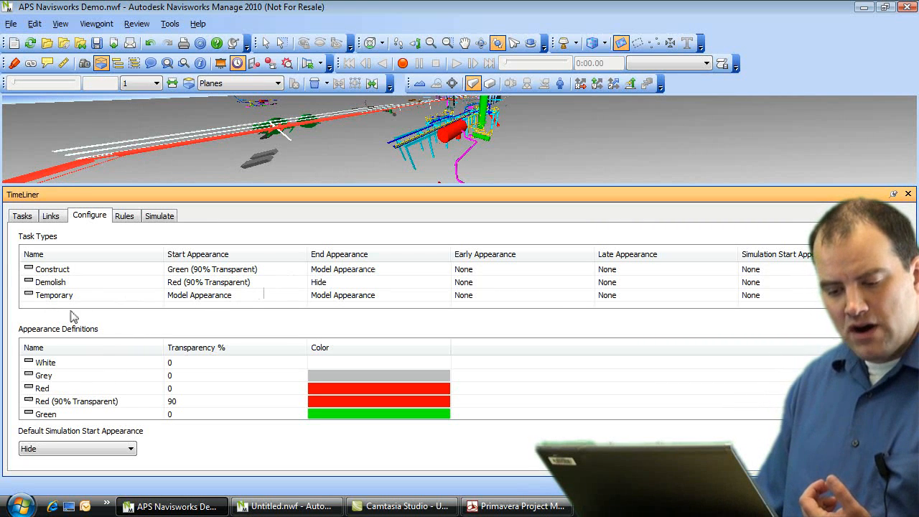
right_click(48, 310)
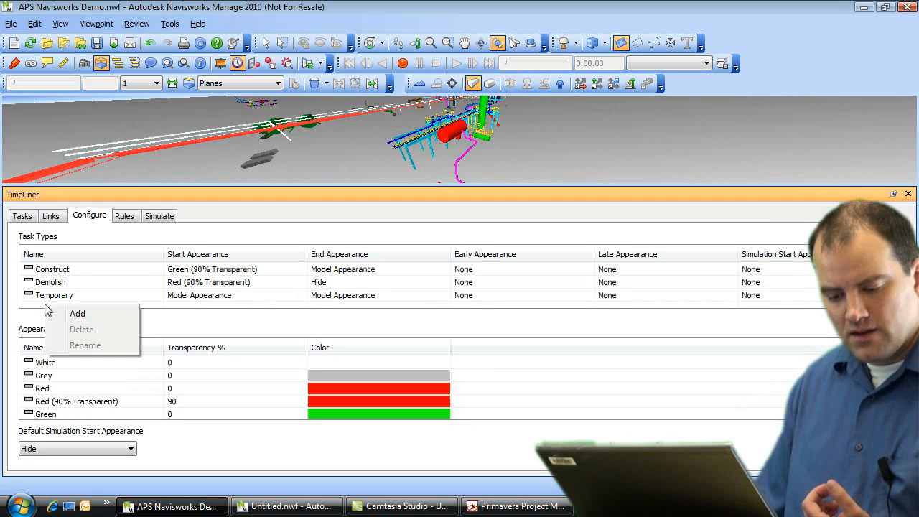
Step: Add a new task type named Abatement
click(75, 312)
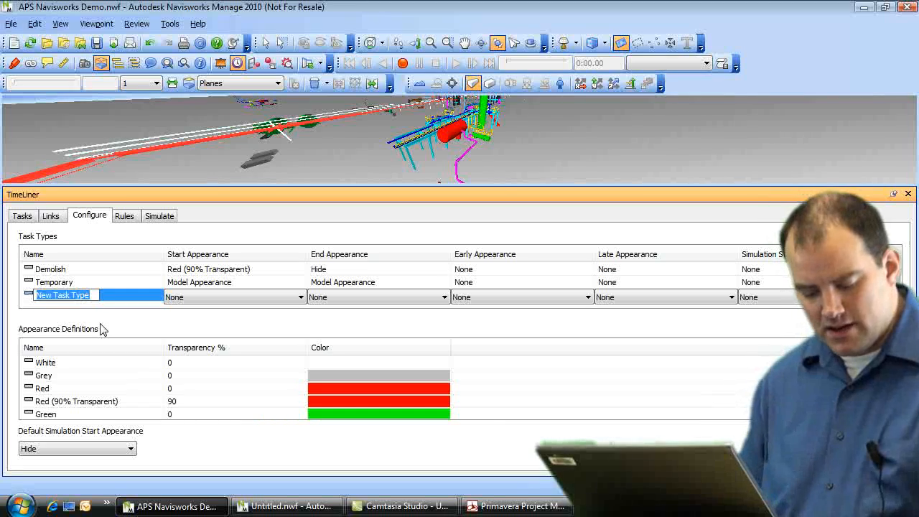
text(Abatement)
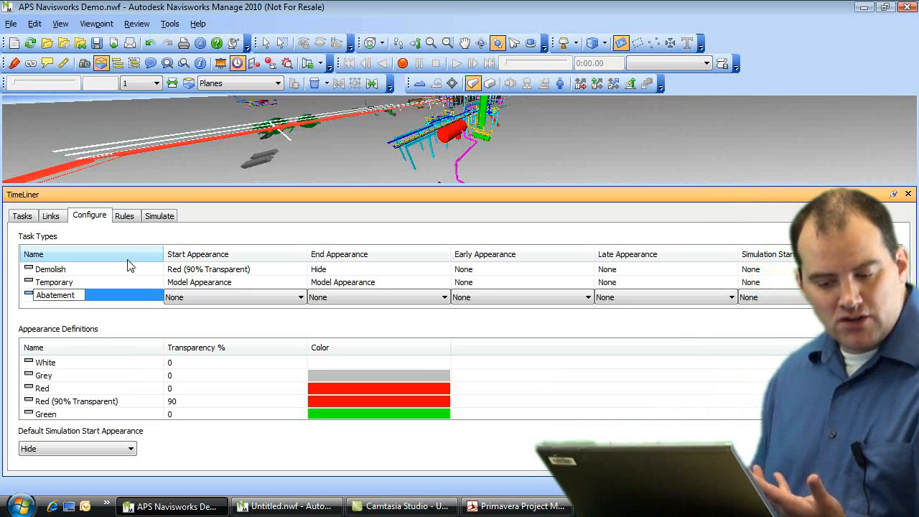
click(107, 307)
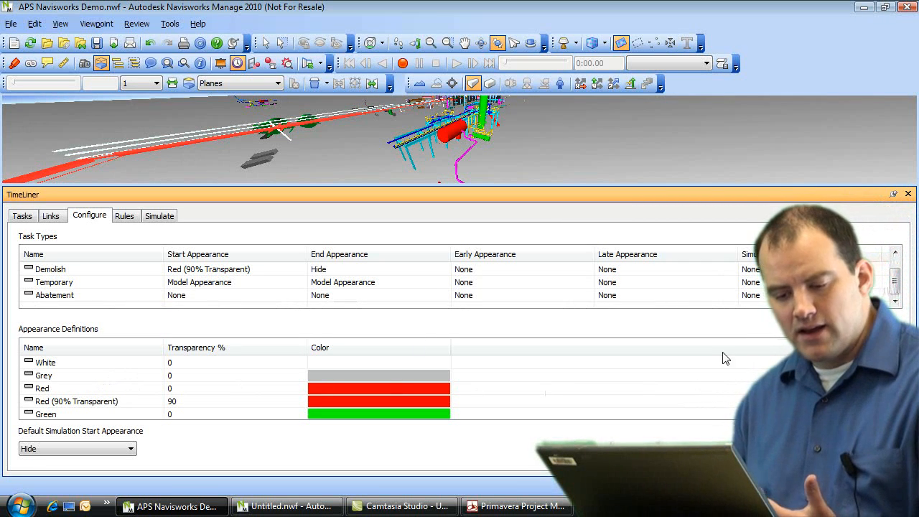
scroll(898, 280, up, 1)
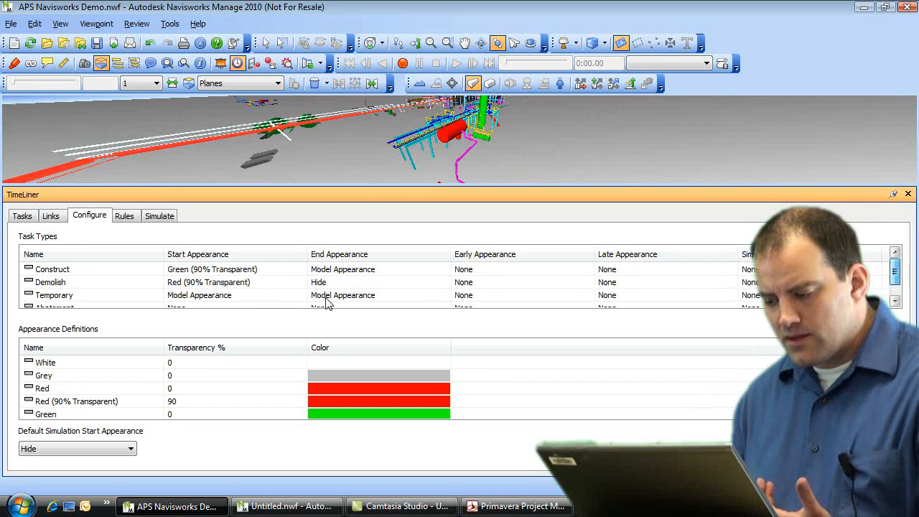
click(55, 272)
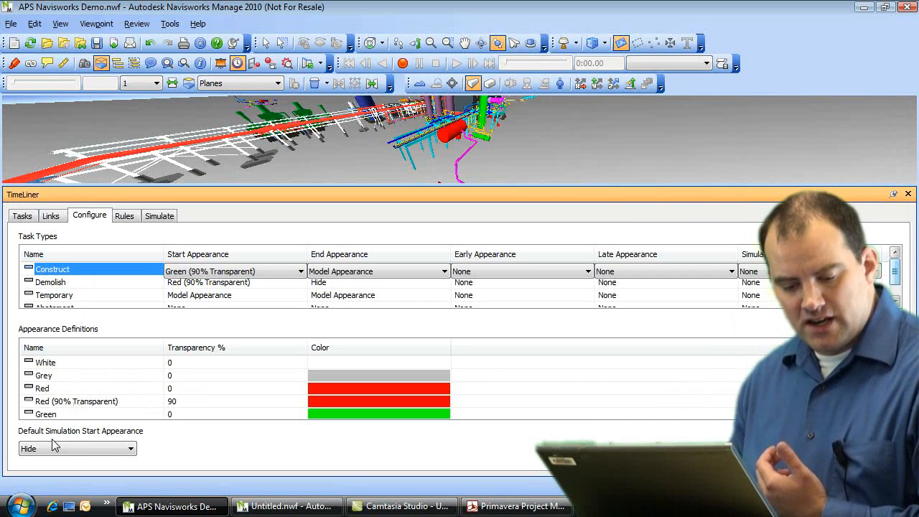
Step: Create an orange appearance named Orange with 50 transparency, then return to the task list
right_click(72, 418)
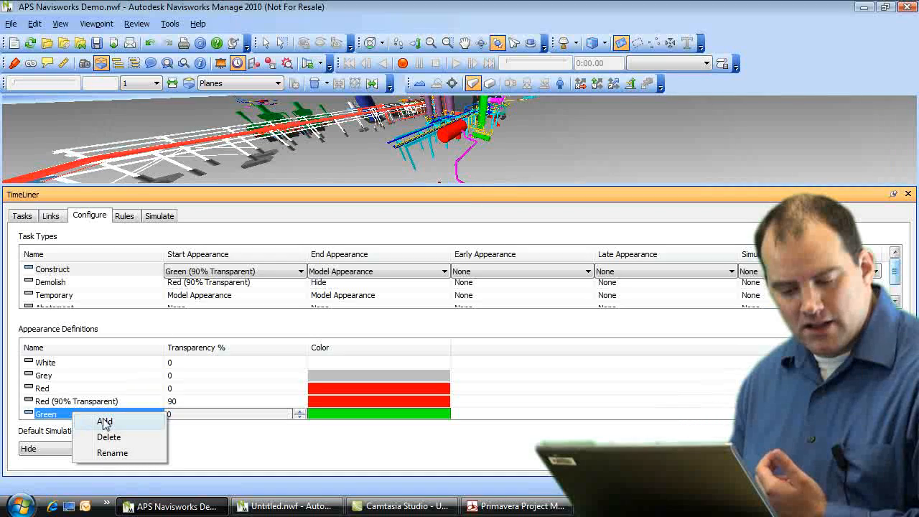
click(101, 420)
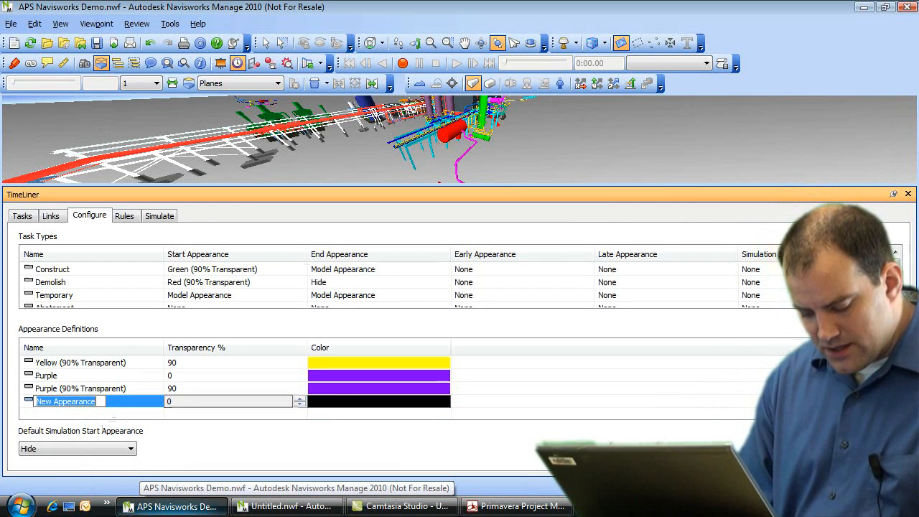
text(Ora)
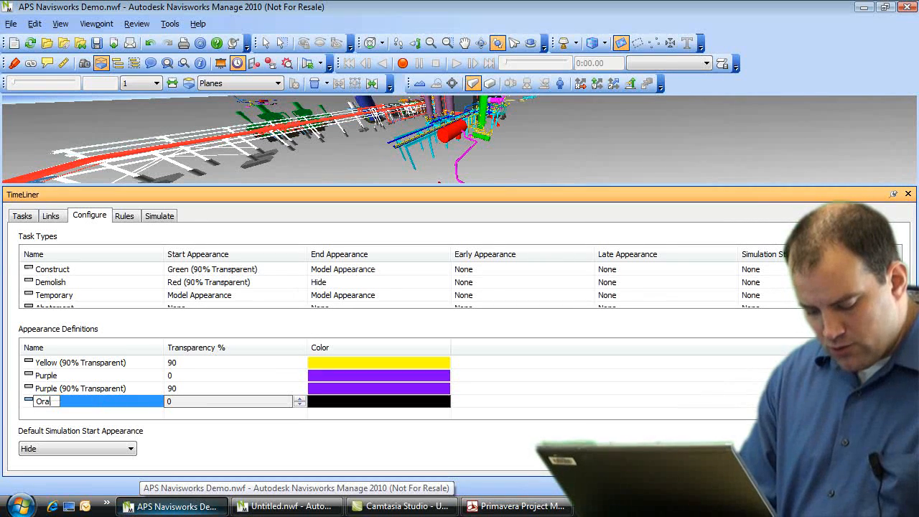
text(nge)
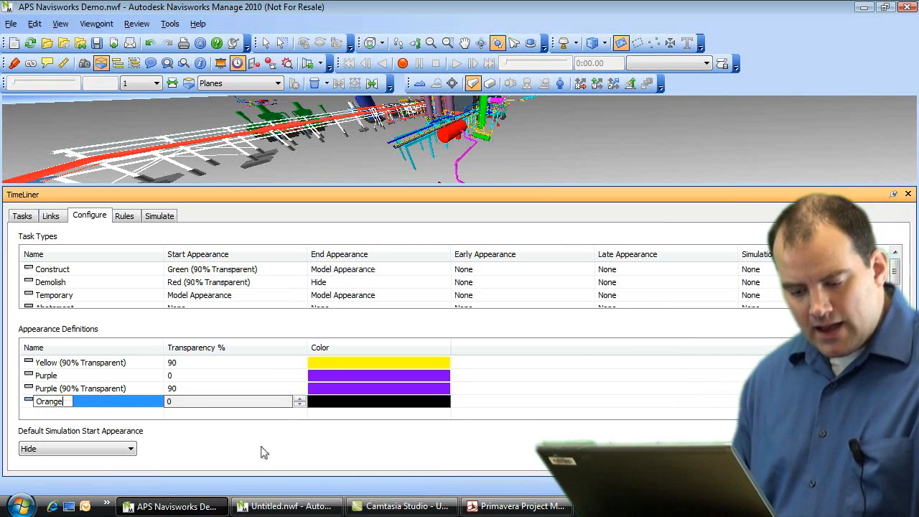
click(300, 403)
text(50)
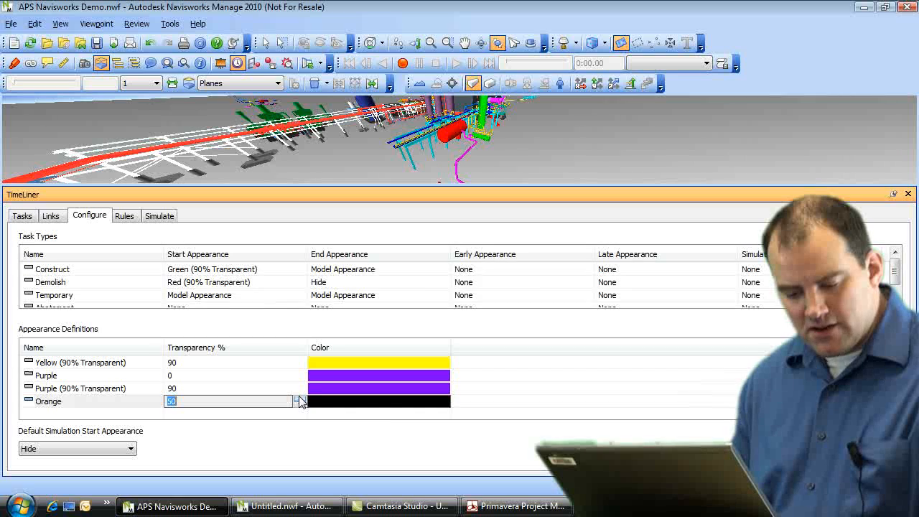
click(384, 408)
click(413, 219)
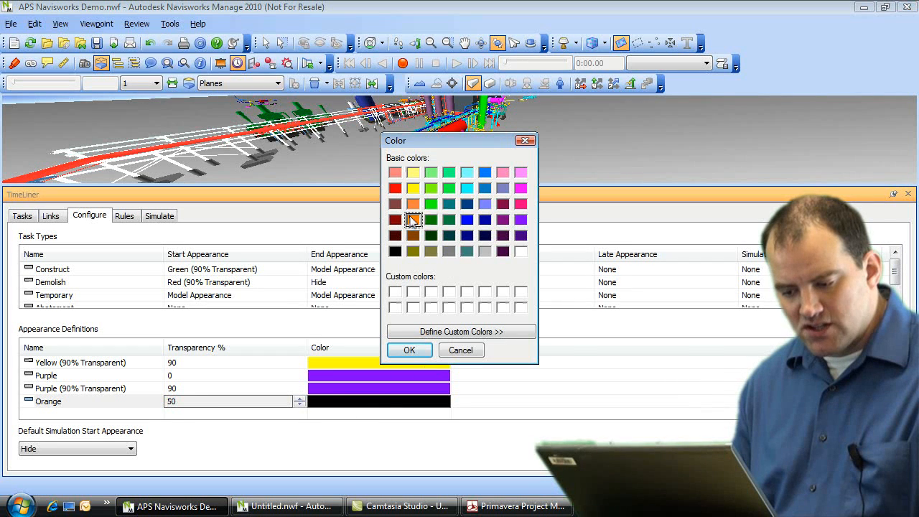
click(408, 352)
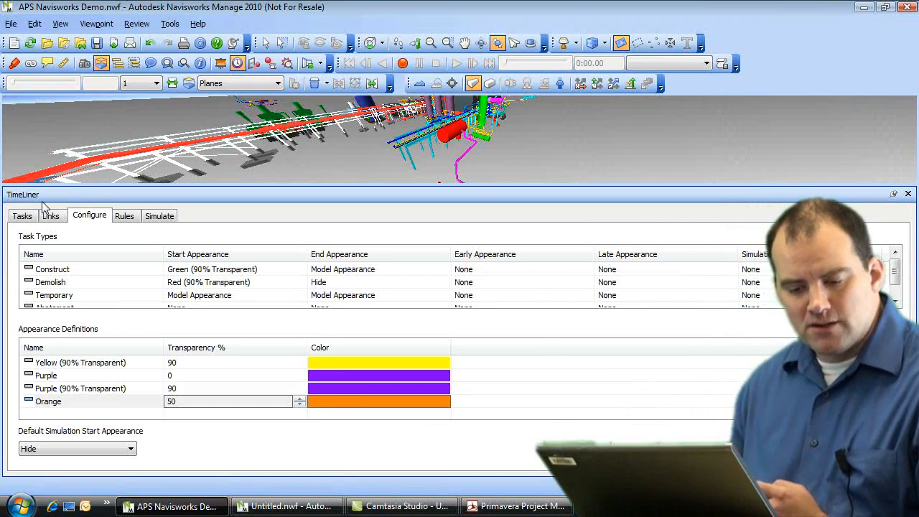
click(24, 217)
drag(358, 455, 528, 457)
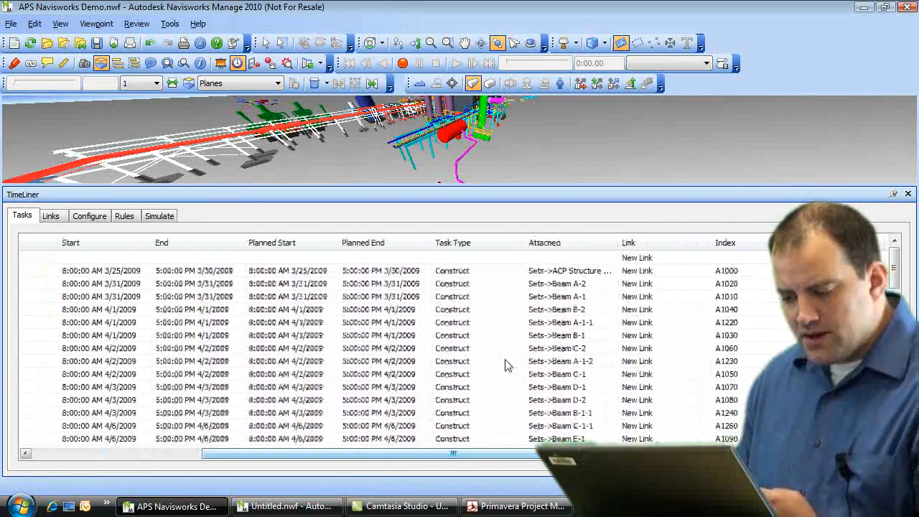
click(506, 273)
click(519, 274)
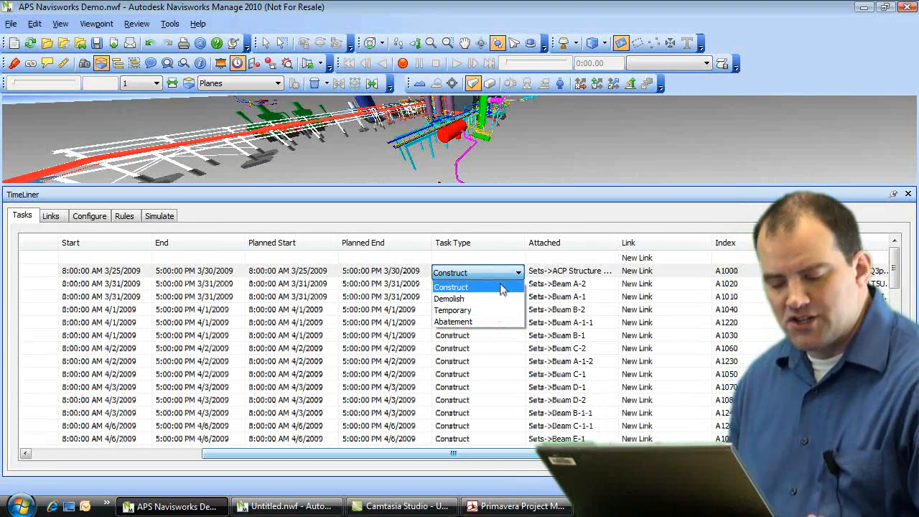
click(492, 256)
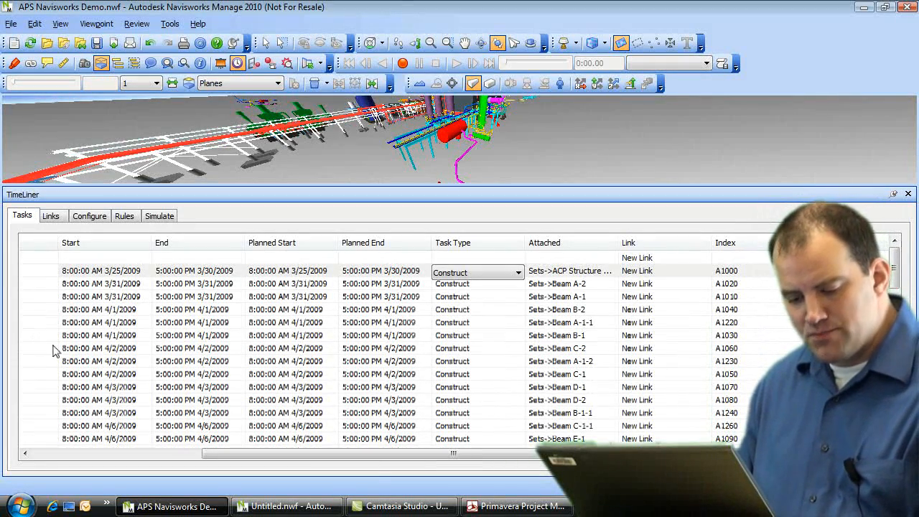
drag(377, 454, 308, 456)
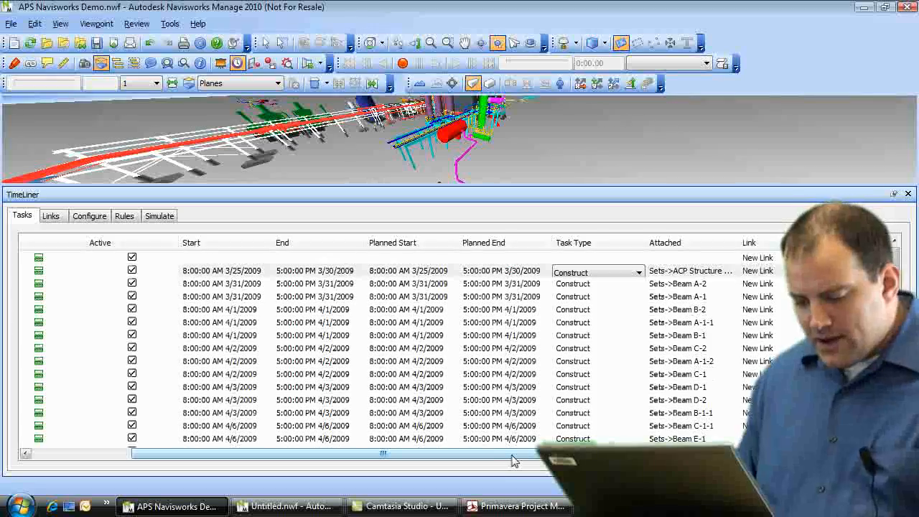
drag(511, 456, 291, 457)
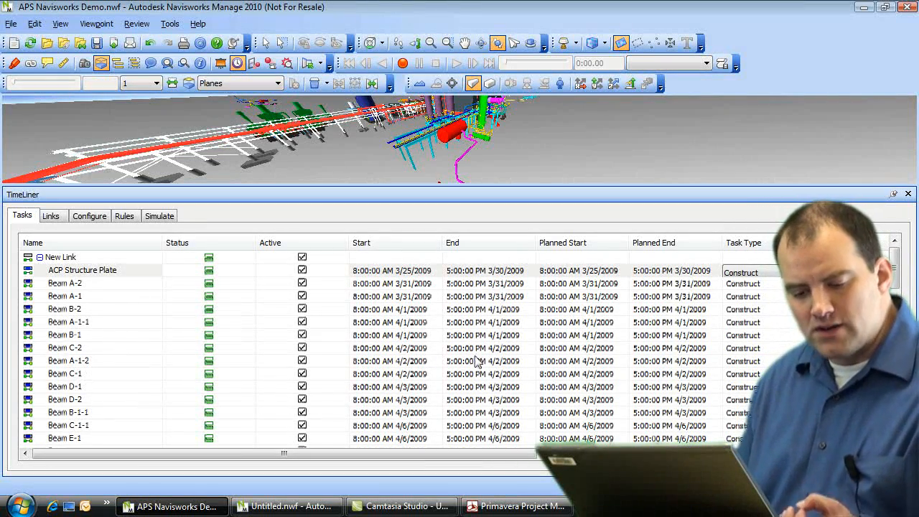
Step: Replace Beam B-1's attached items with the Beam B-1 selection set
right_click(59, 335)
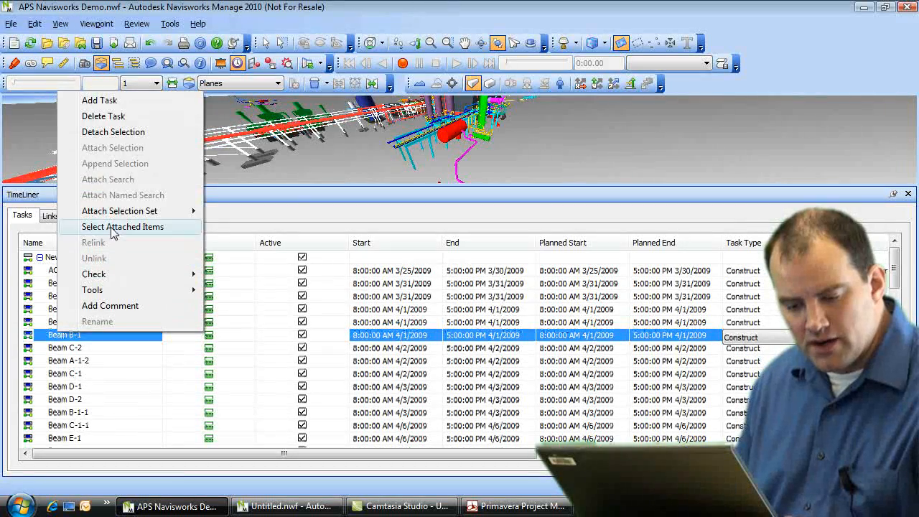
click(124, 138)
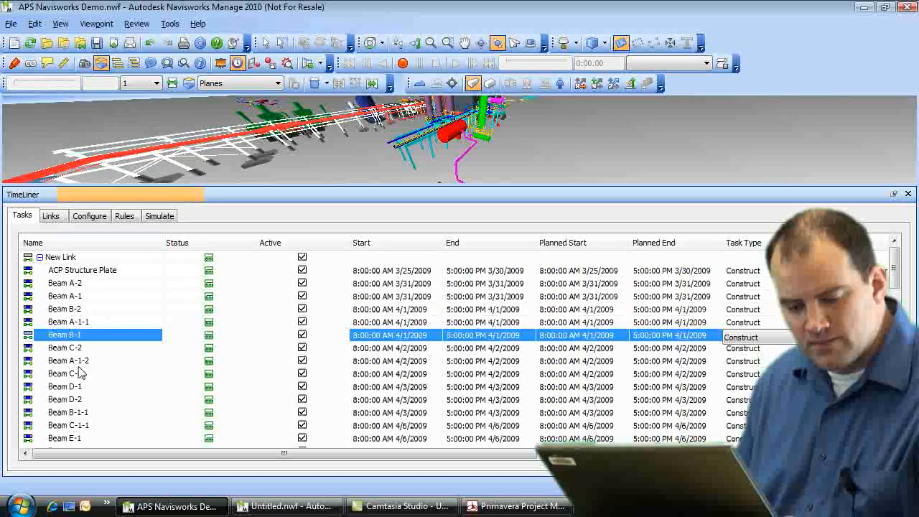
click(122, 373)
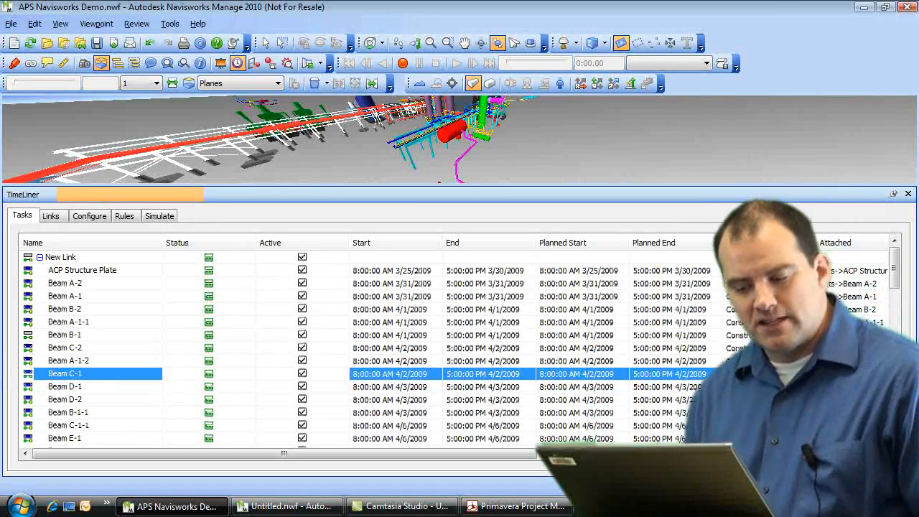
right_click(51, 336)
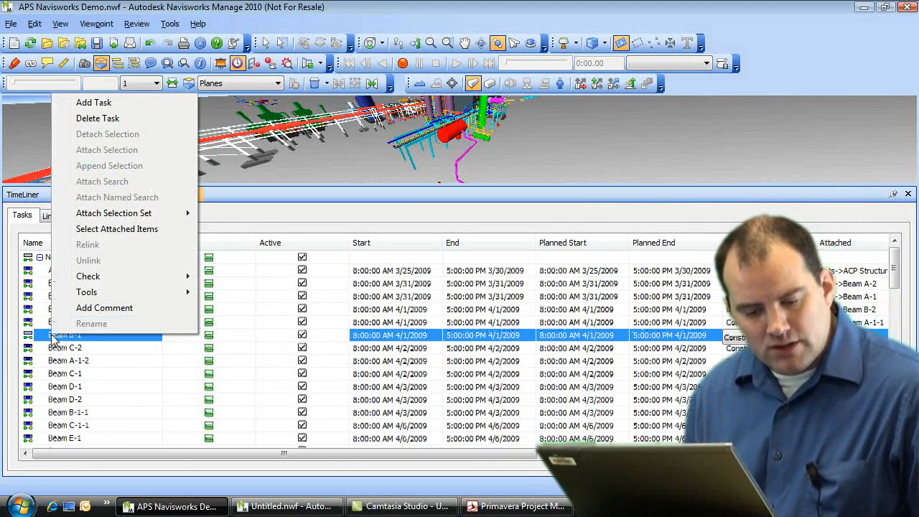
mouse_move(144, 212)
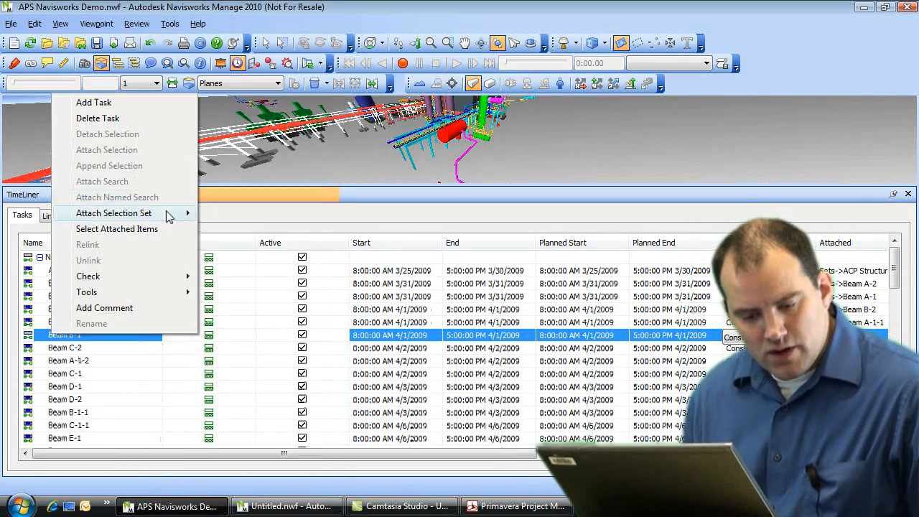
mouse_move(183, 213)
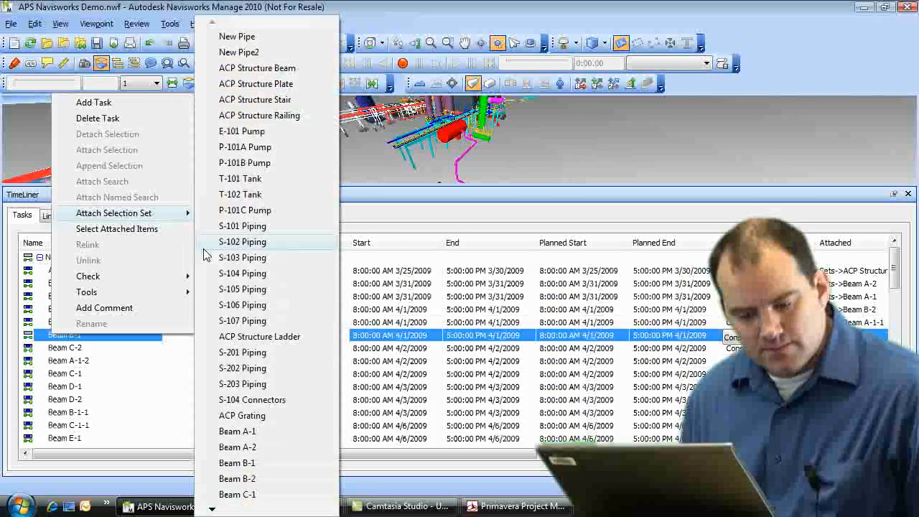
click(251, 465)
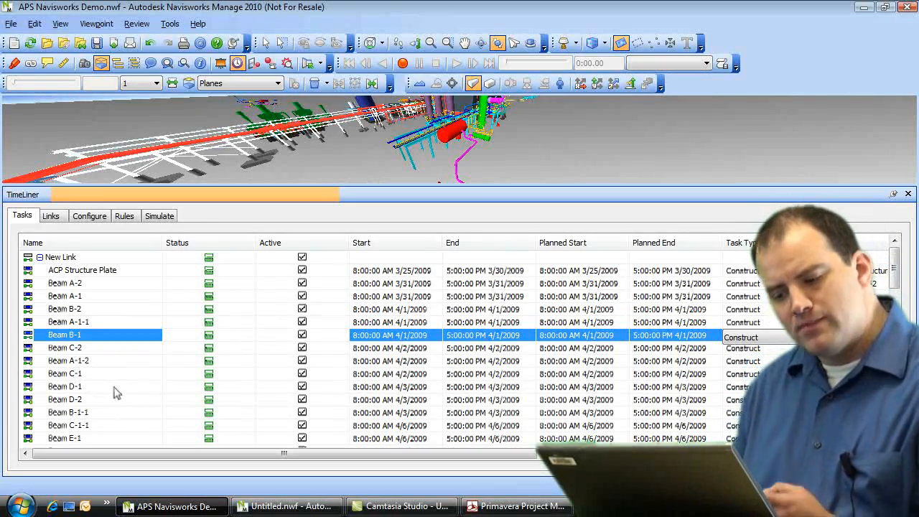
click(124, 216)
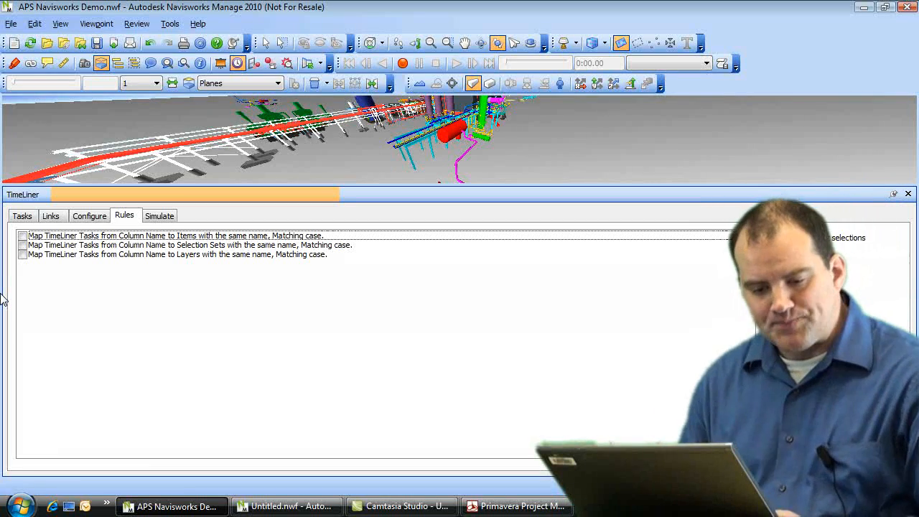
click(33, 217)
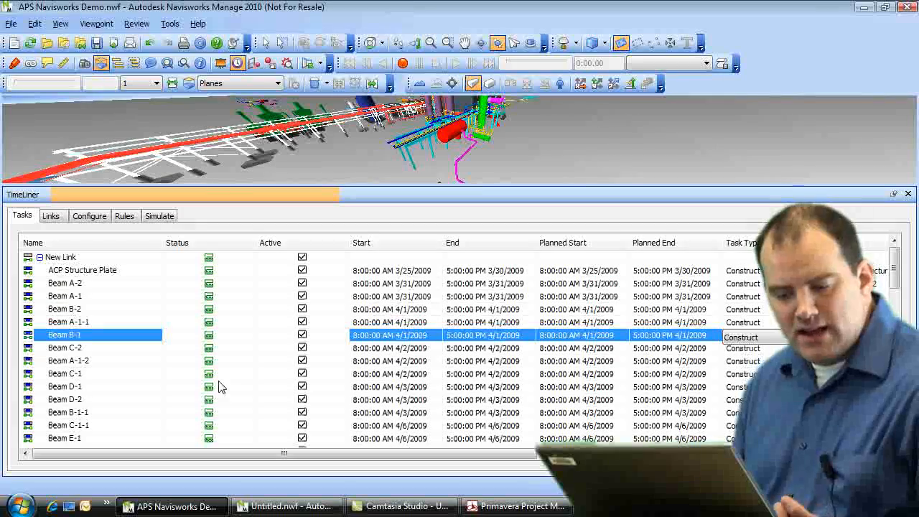
Step: Shrink the TimeLiner panel so the 3D plant model fills most of the window
drag(458, 453, 578, 454)
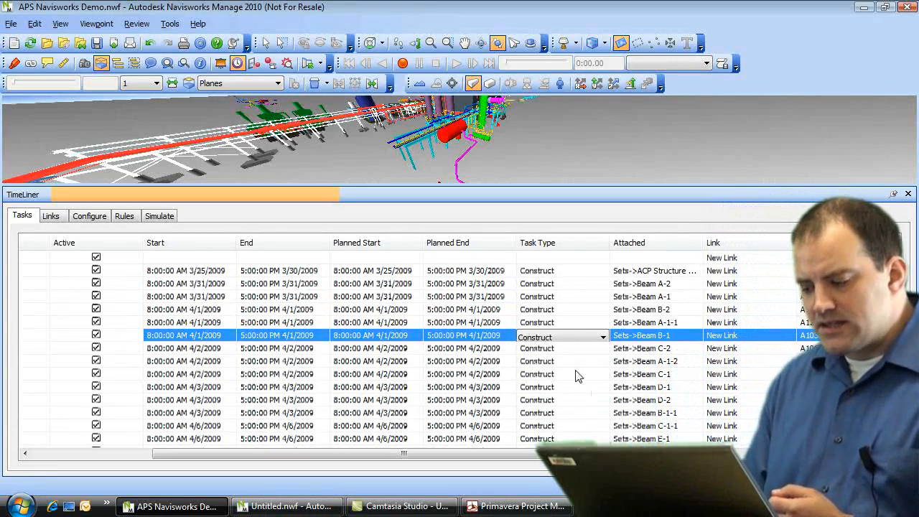
drag(527, 454, 408, 452)
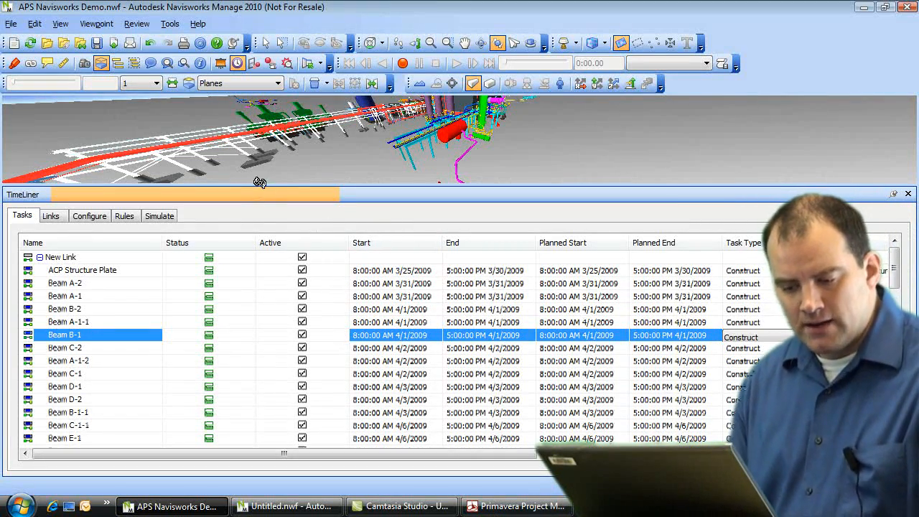
drag(260, 185, 262, 395)
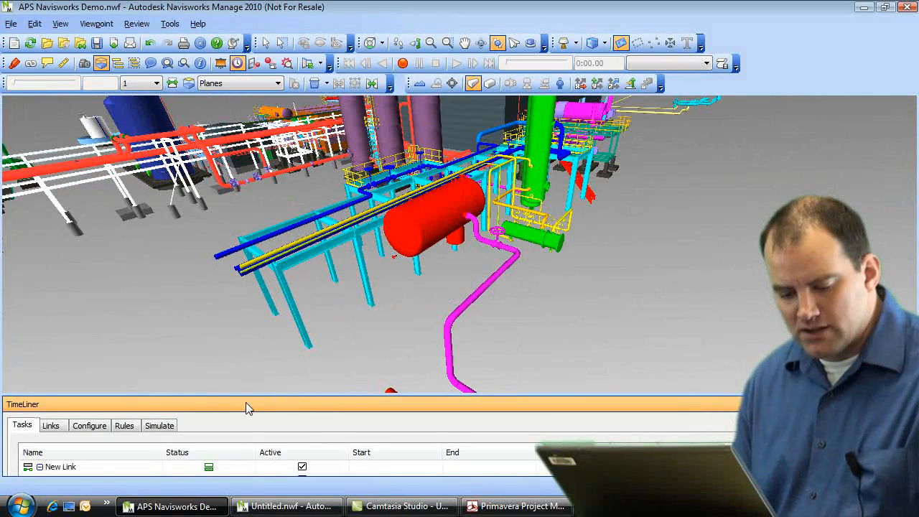
Step: Enlarge the TimeLiner Simulate panel to show Active Tasks, rewind to 3/25/2009, then play
click(160, 427)
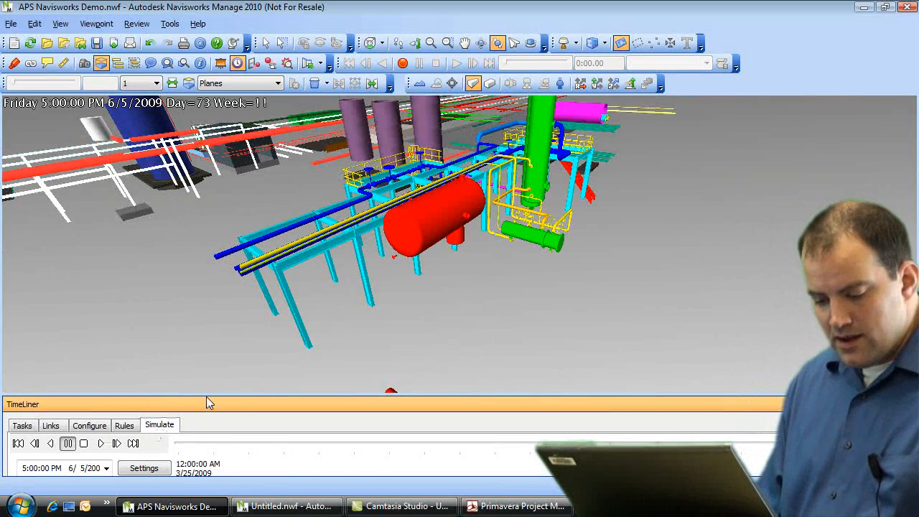
drag(207, 398, 209, 361)
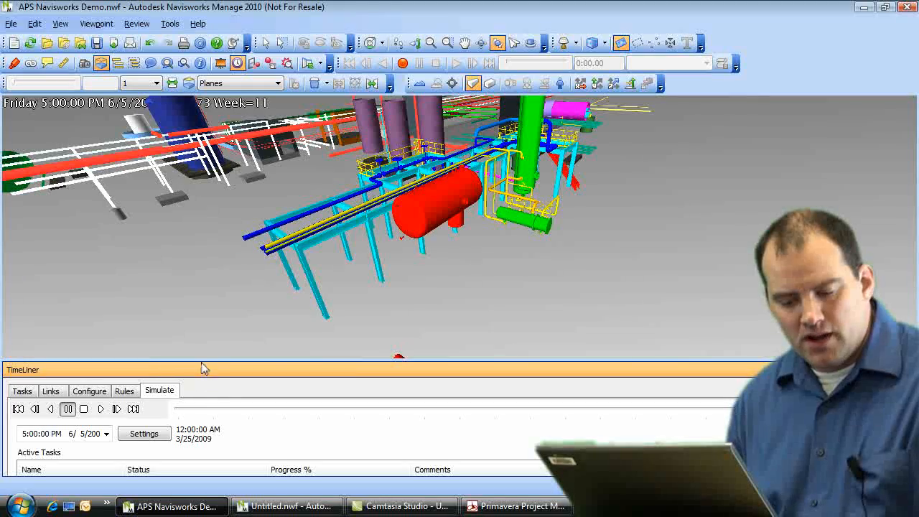
drag(202, 359, 206, 320)
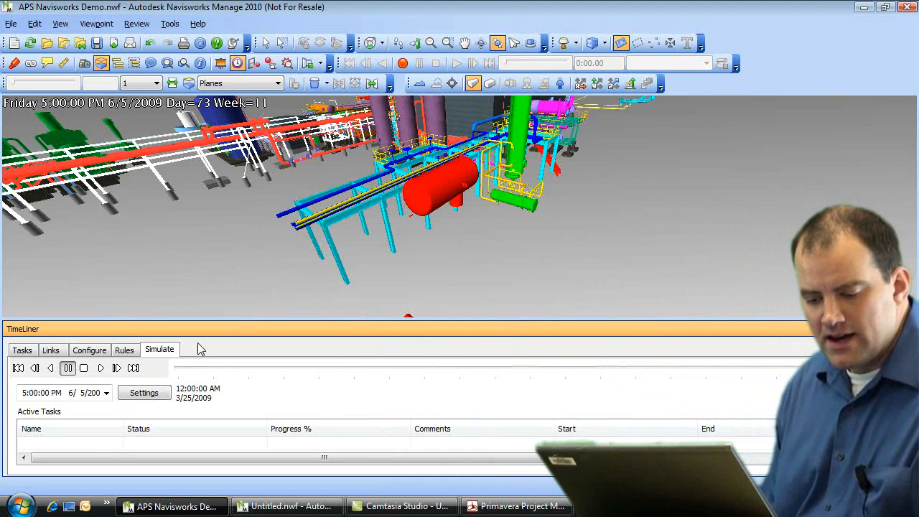
click(83, 368)
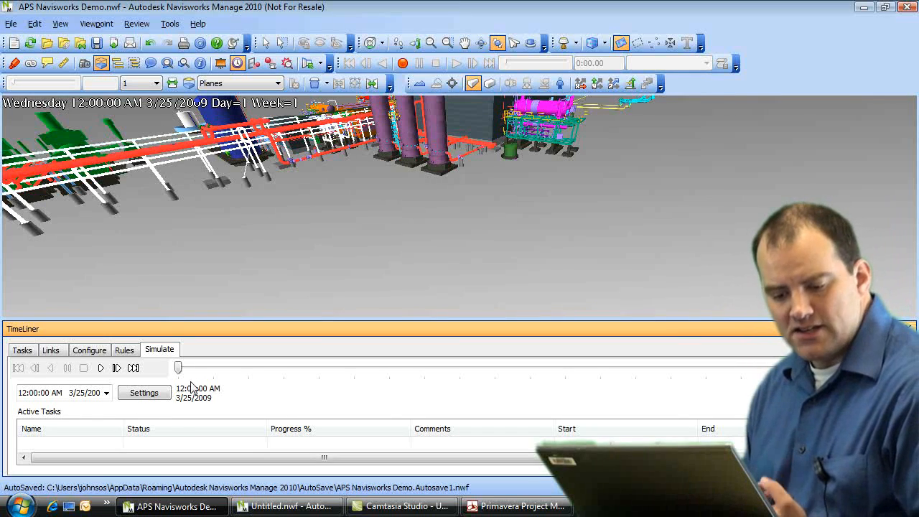
click(101, 368)
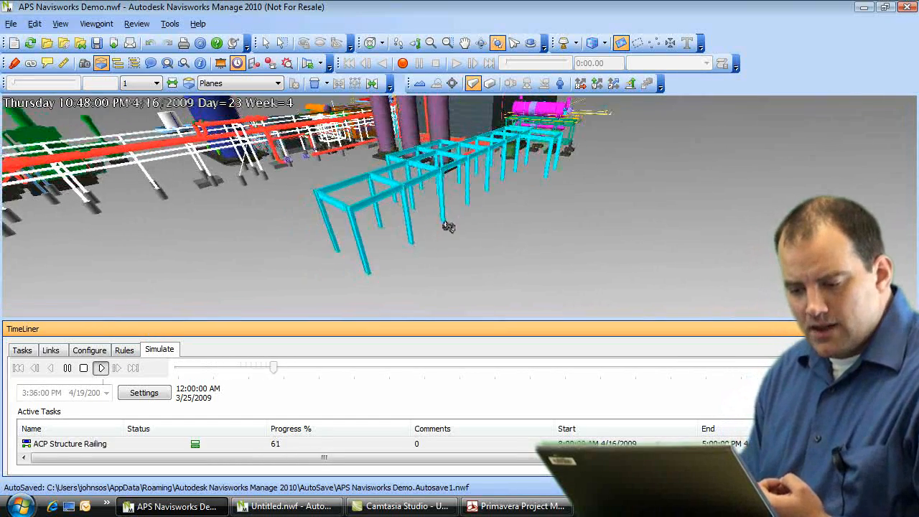
Step: Pause the simulation, orbit around the rack and tank, and move back to 4/17/2009
click(68, 368)
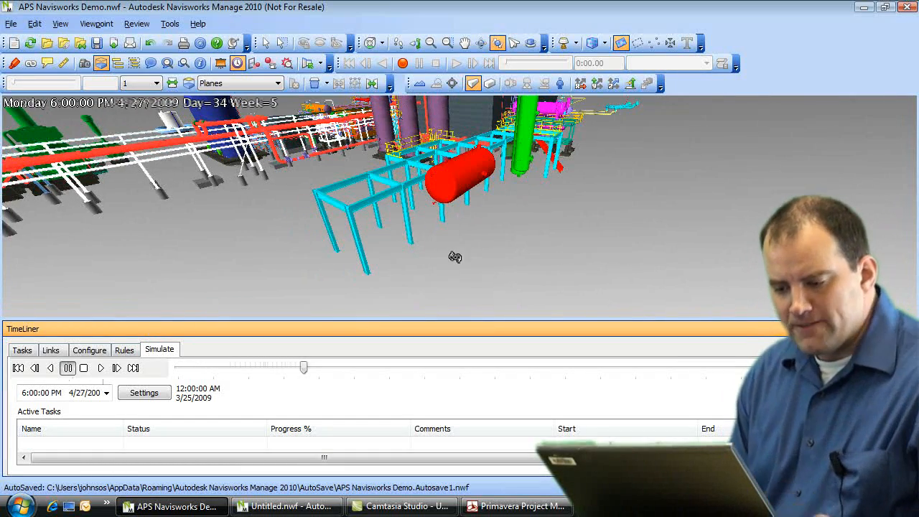
drag(451, 267, 454, 221)
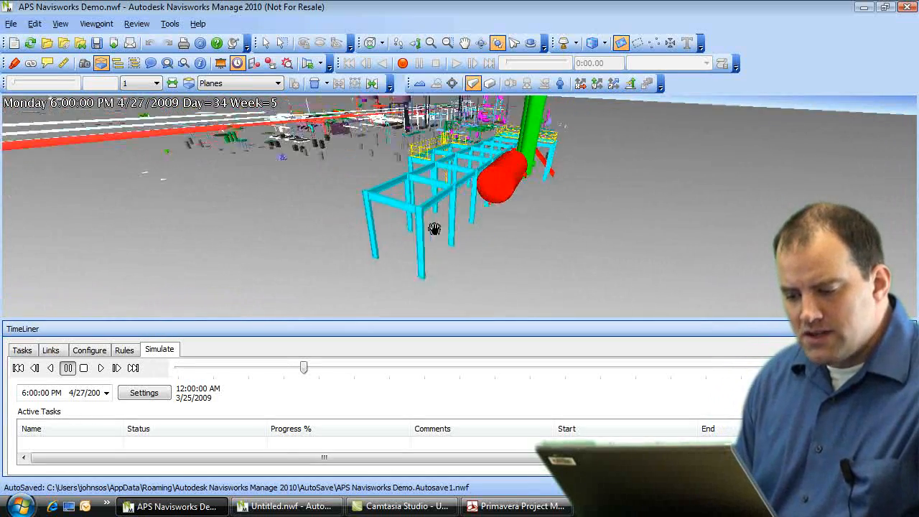
middle_drag(454, 220, 424, 229)
drag(424, 230, 421, 263)
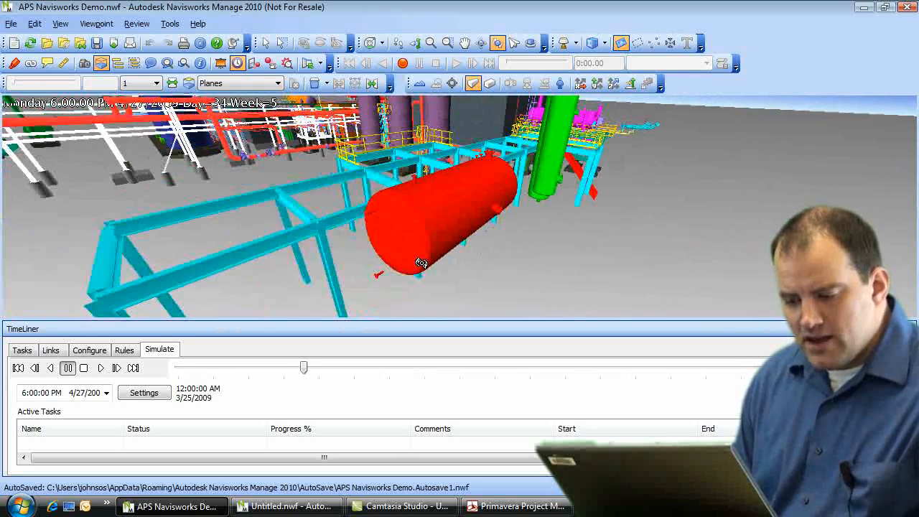
drag(306, 368, 269, 368)
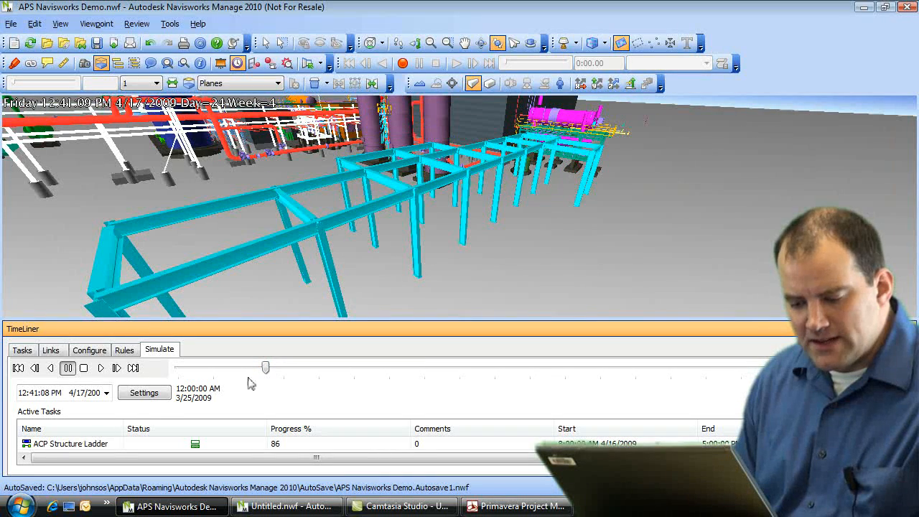
click(106, 393)
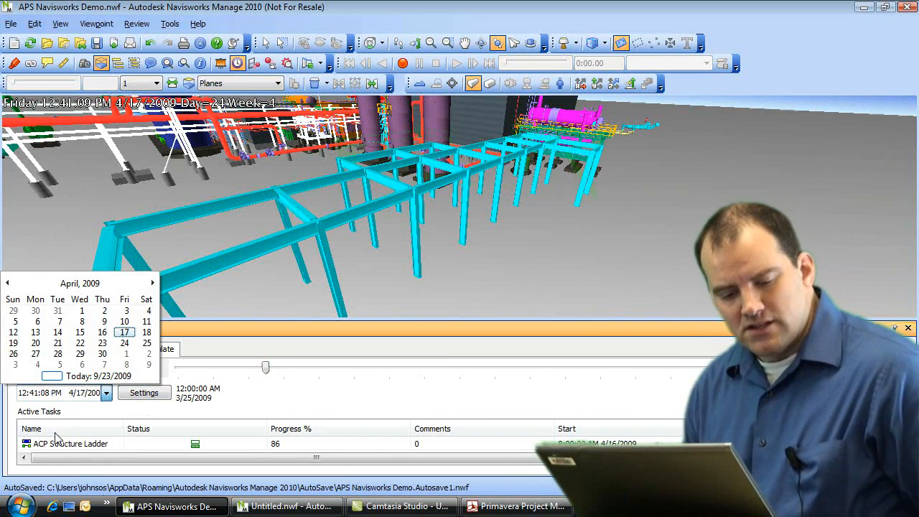
Step: Jump the simulation to April 9, 2009, then advance it through 4/24 to 5/30
click(105, 321)
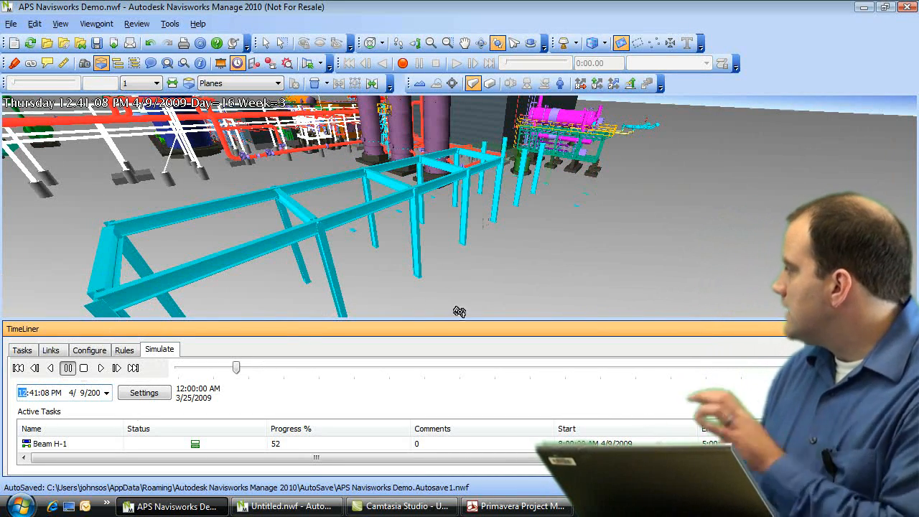
drag(440, 277, 300, 225)
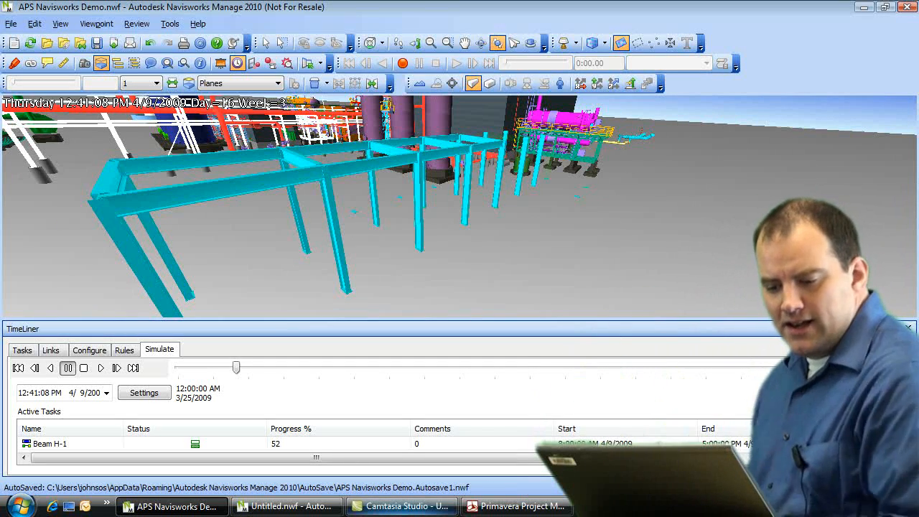
drag(409, 286, 357, 205)
drag(236, 367, 361, 369)
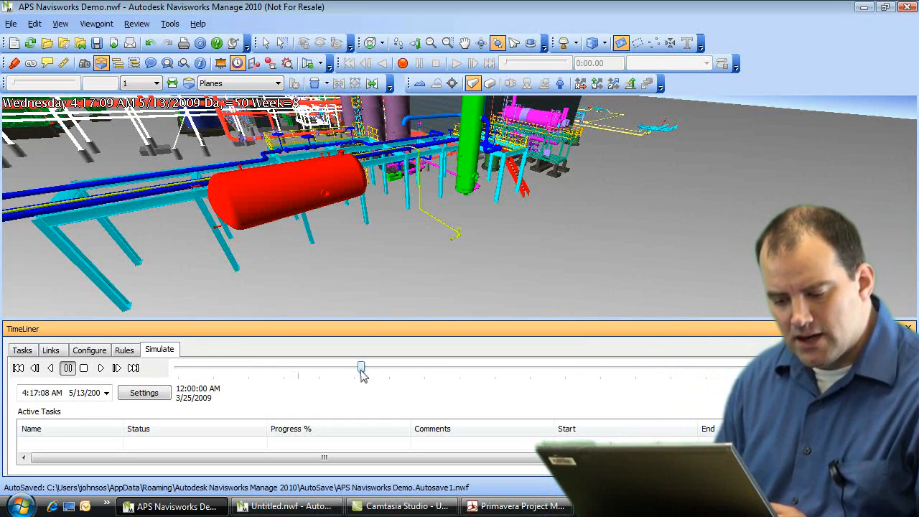
drag(361, 369, 429, 371)
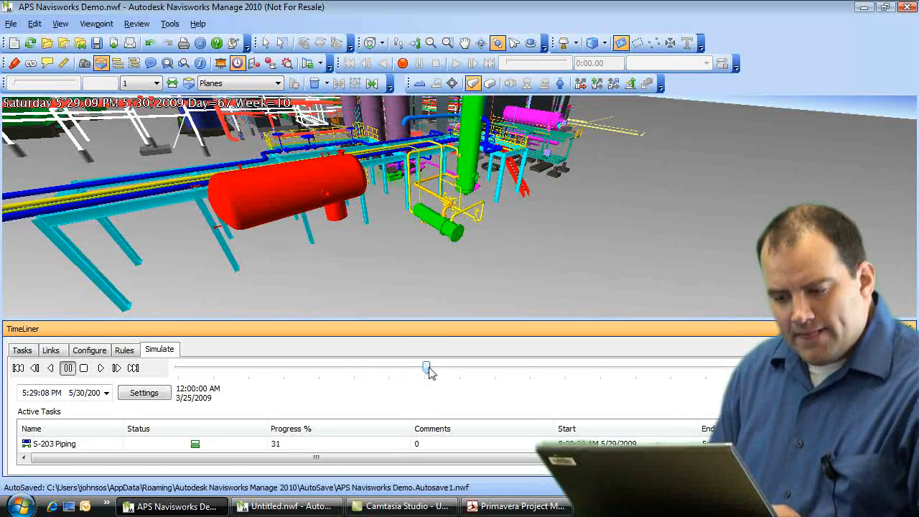
Step: Resume playback and pause at 9:05 PM on 7/8/2009, Day 106, viewing the pipe rack
drag(299, 265, 328, 269)
drag(382, 223, 432, 279)
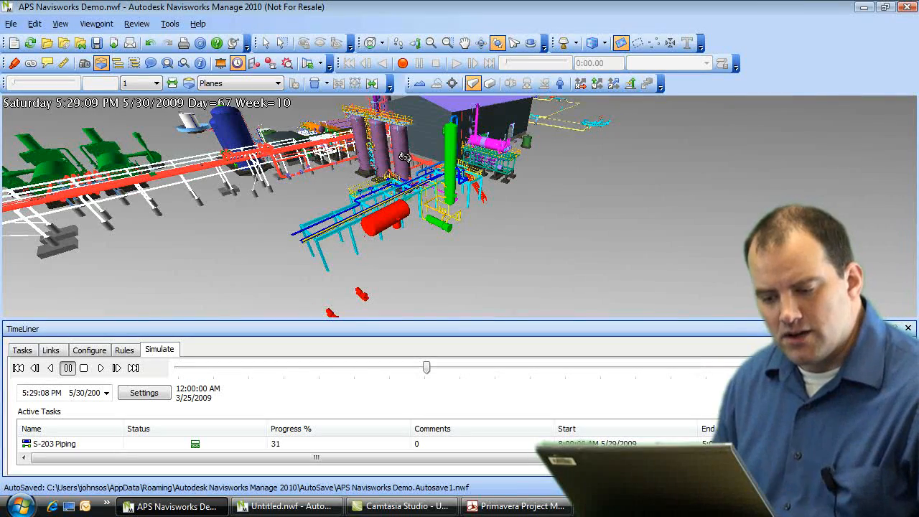
drag(525, 229, 523, 257)
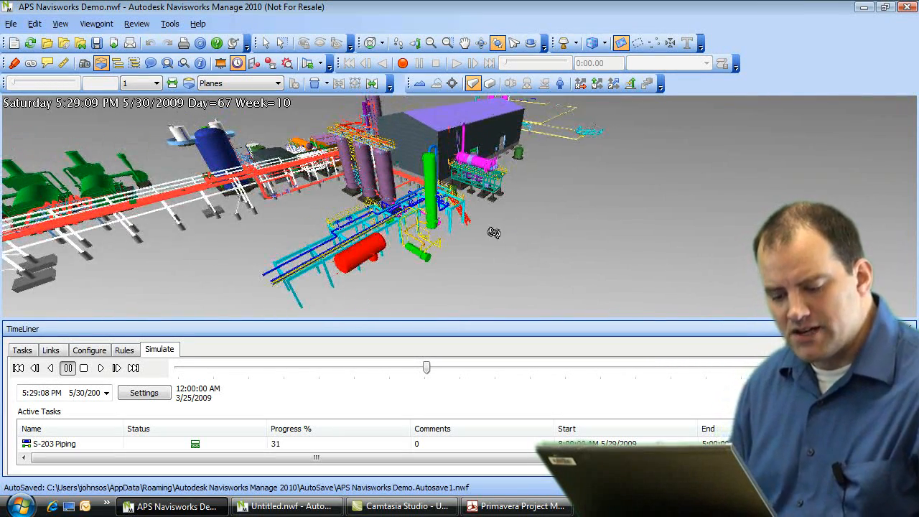
click(101, 368)
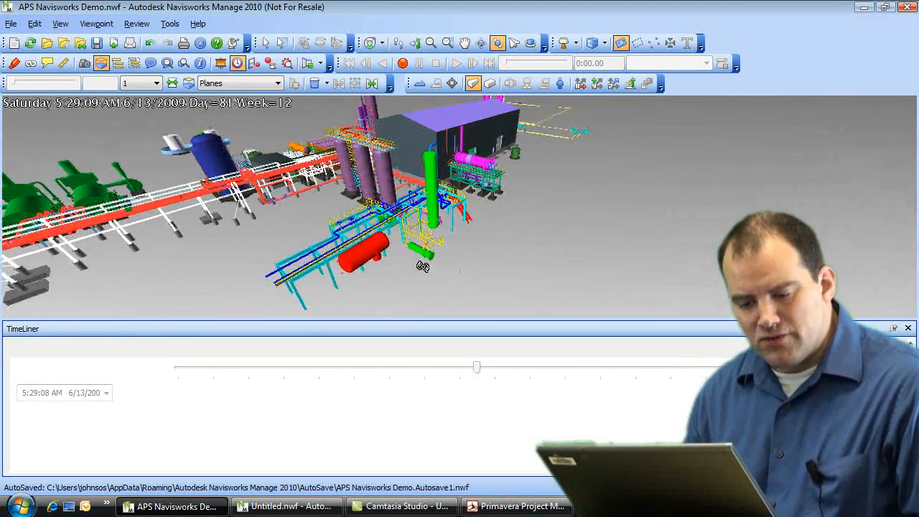
scroll(407, 254, up, 5)
drag(405, 268, 601, 255)
drag(341, 256, 543, 233)
click(69, 367)
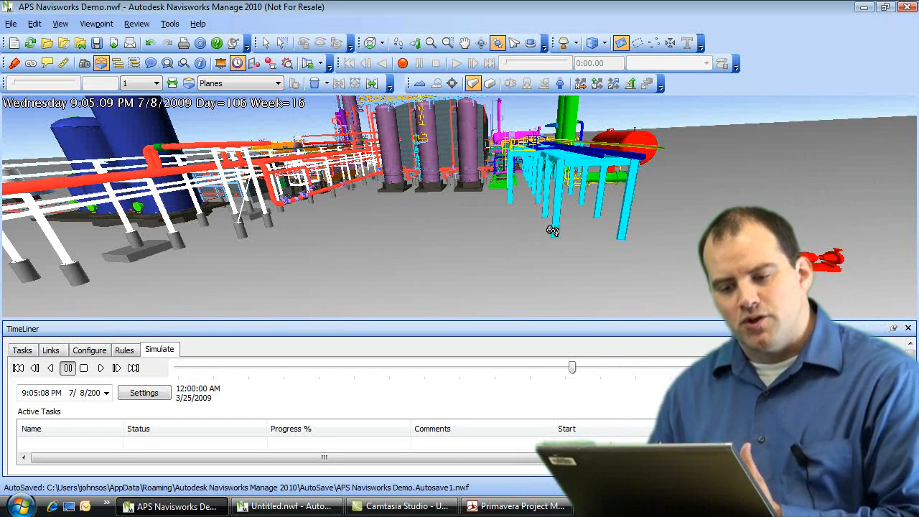
Step: Orbit and tilt the plant model back to an overview of the whole site
drag(507, 180, 468, 196)
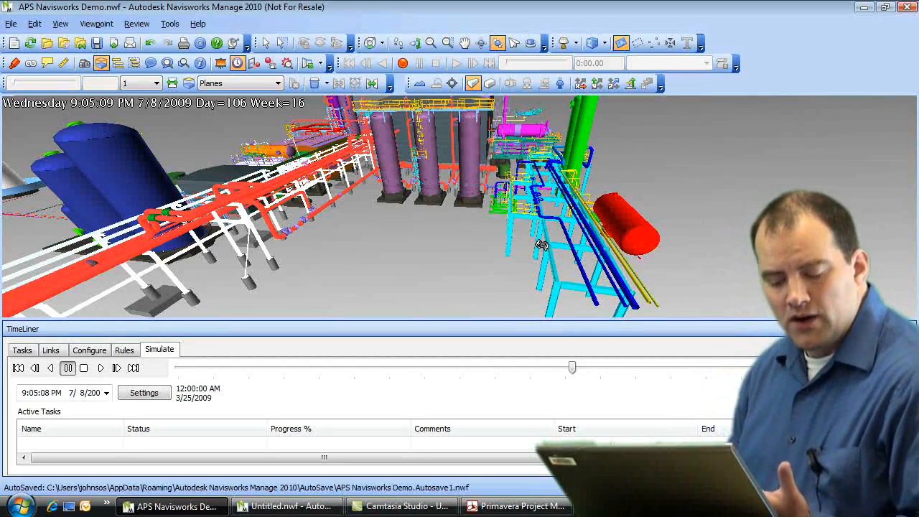
drag(515, 270, 475, 243)
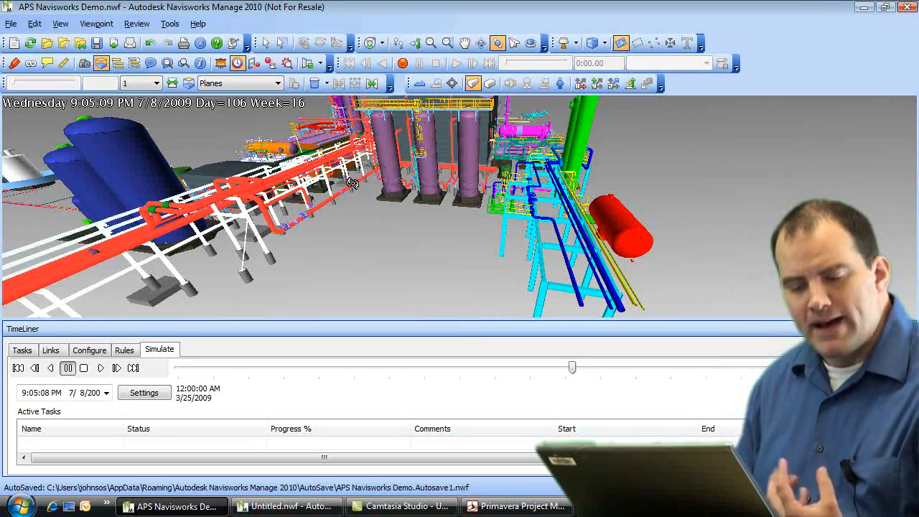
drag(399, 226, 560, 261)
drag(525, 264, 525, 179)
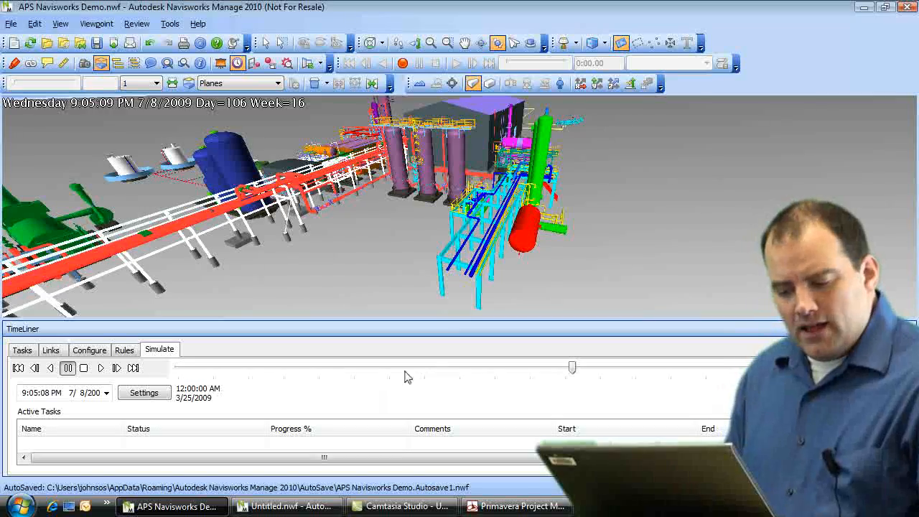
drag(480, 272, 457, 270)
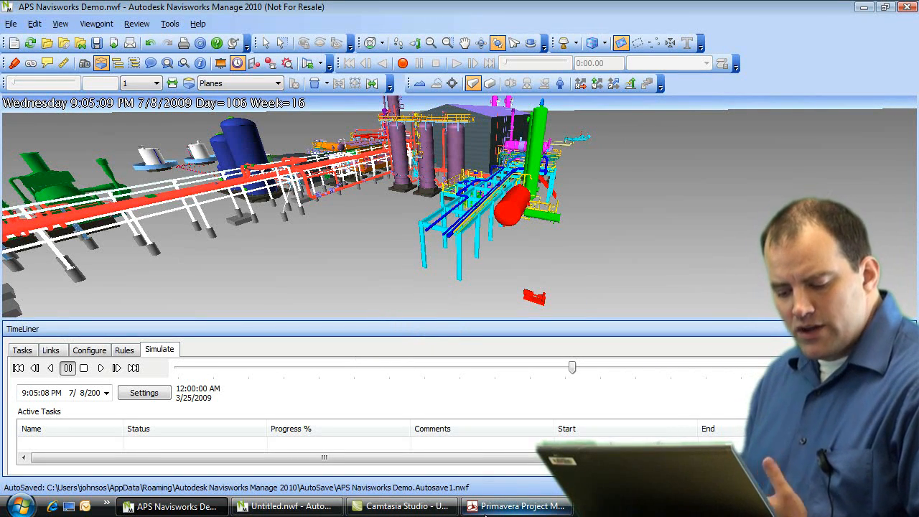
click(530, 507)
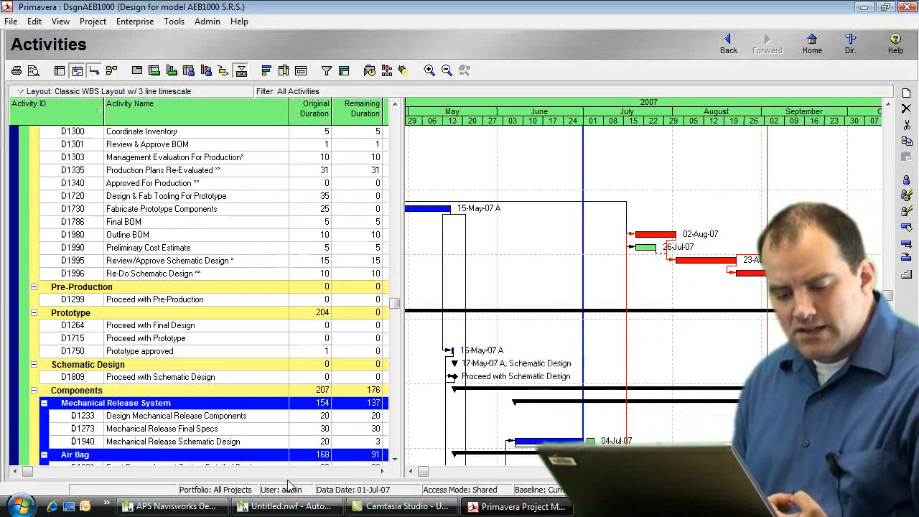
click(172, 507)
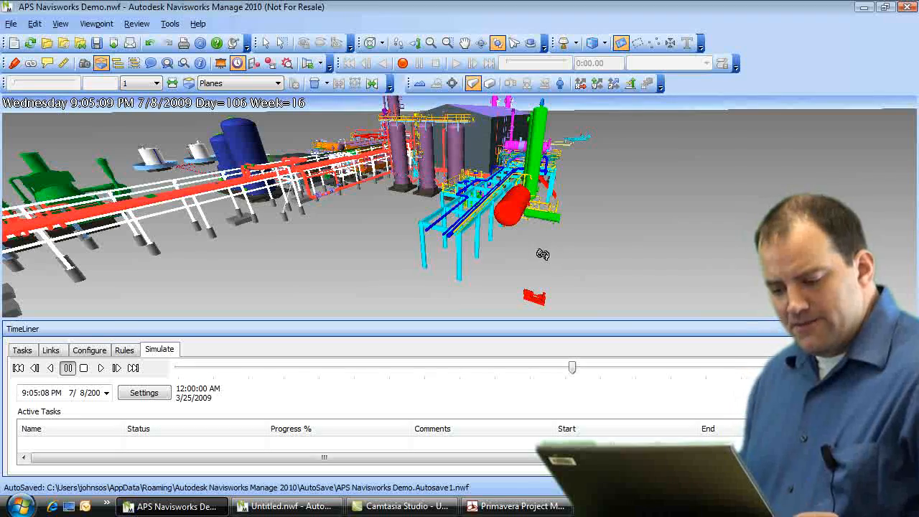
Step: Play the simulation briefly, then stop it to reset to 3/25/2009, Day 1
click(100, 369)
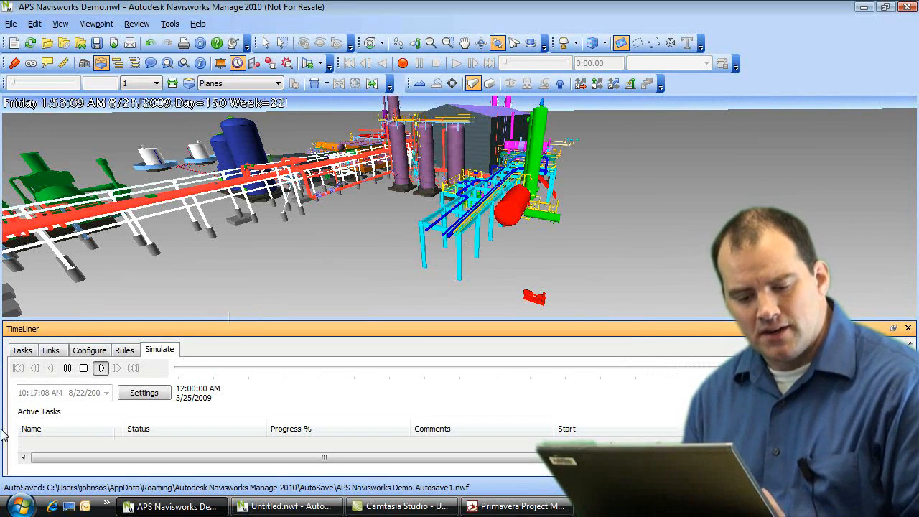
click(83, 368)
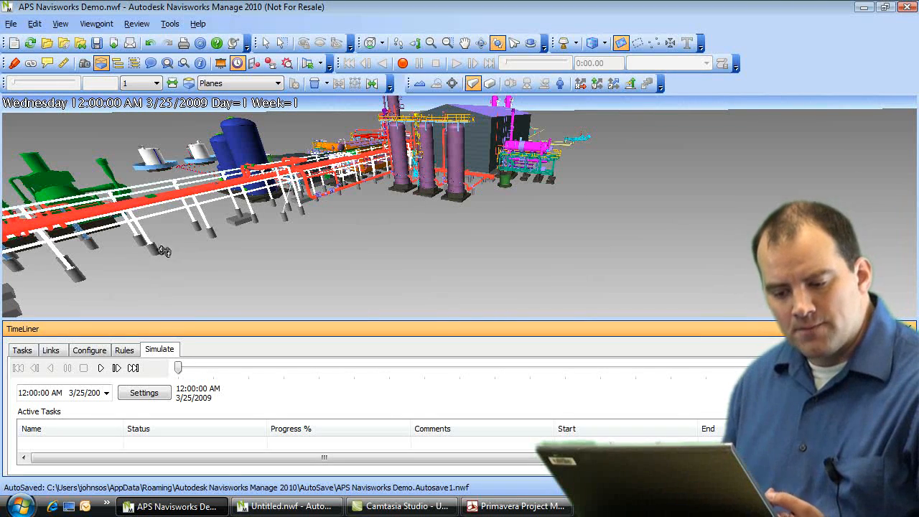
Step: Bring up File > Export > Animation with TimeLiner Simulation source, OpenGL renderer and Windows AVI
click(12, 24)
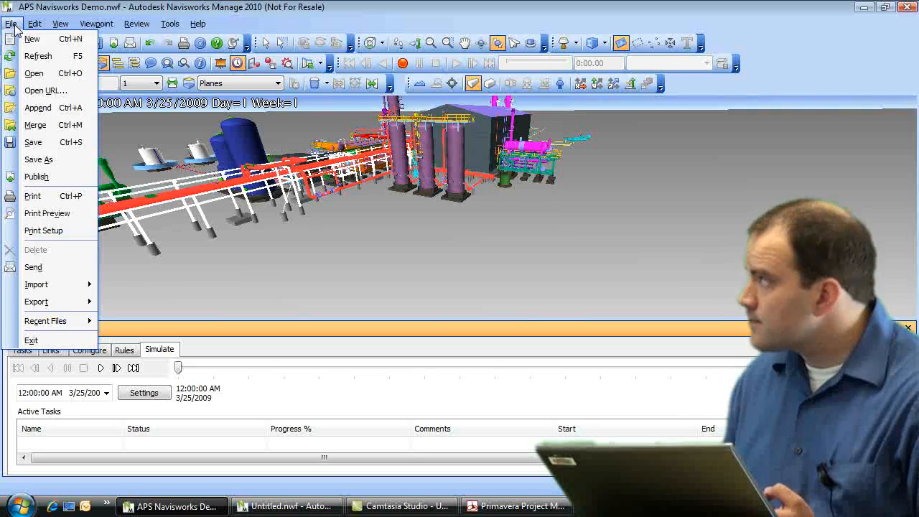
mouse_move(50, 304)
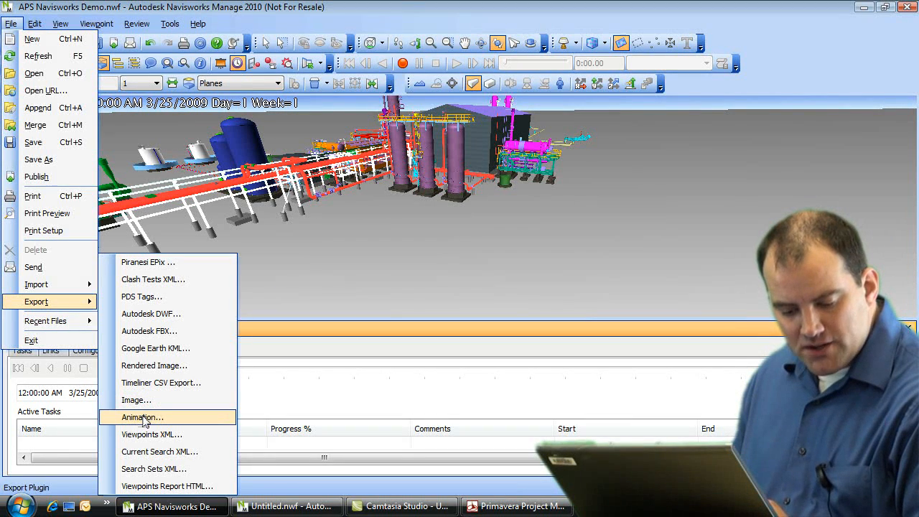
click(142, 418)
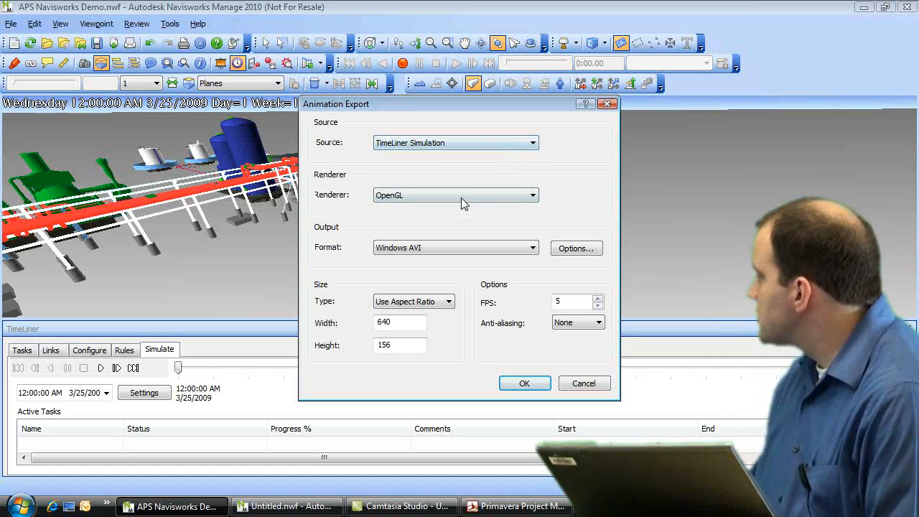
click(533, 144)
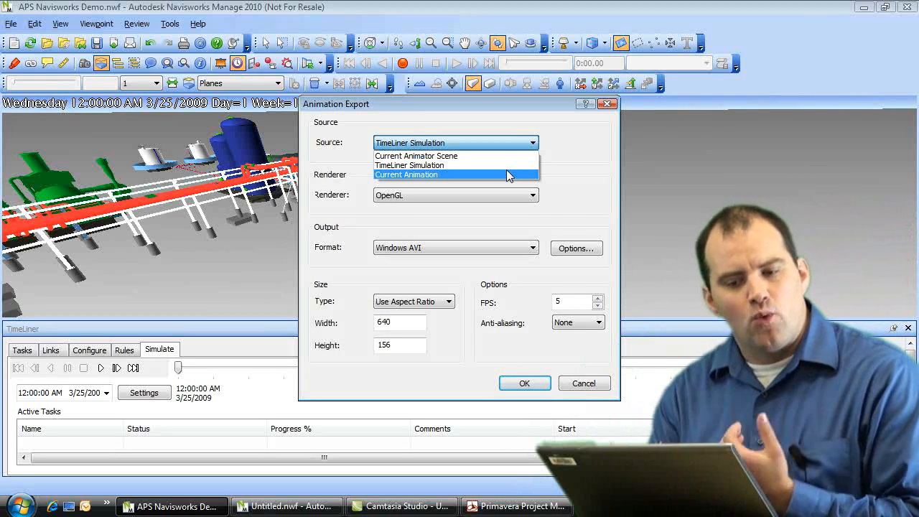
Step: Keep TimeLiner Simulation as the source and cancel the Animation Export dialog
click(449, 167)
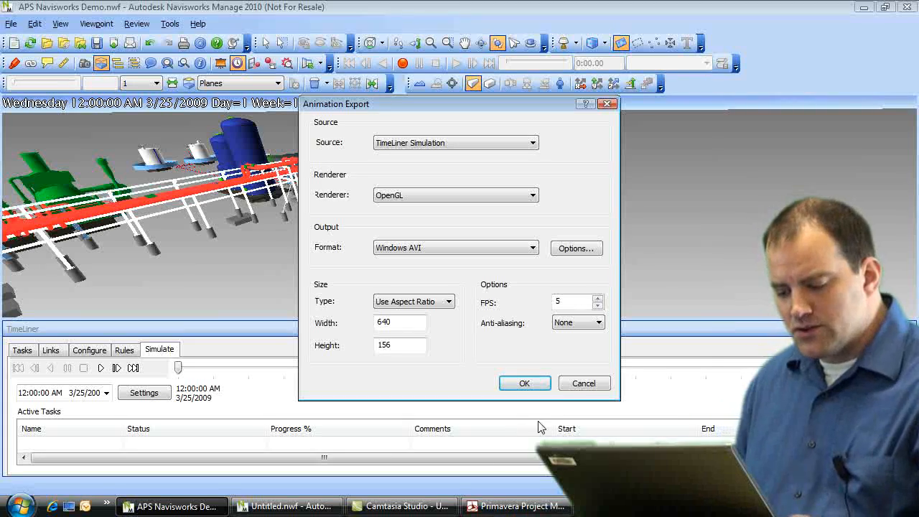
click(584, 383)
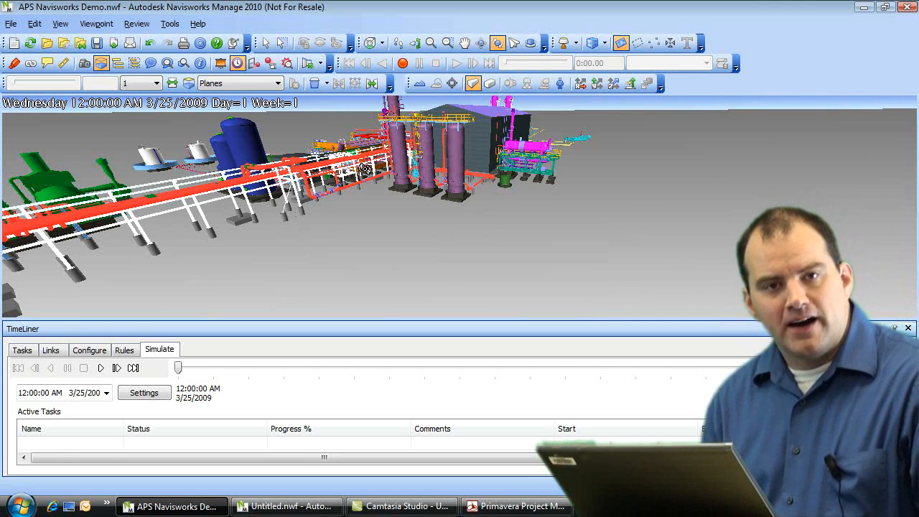
Step: Orbit in for a closer view of the plant and show the File menu
drag(396, 216, 372, 238)
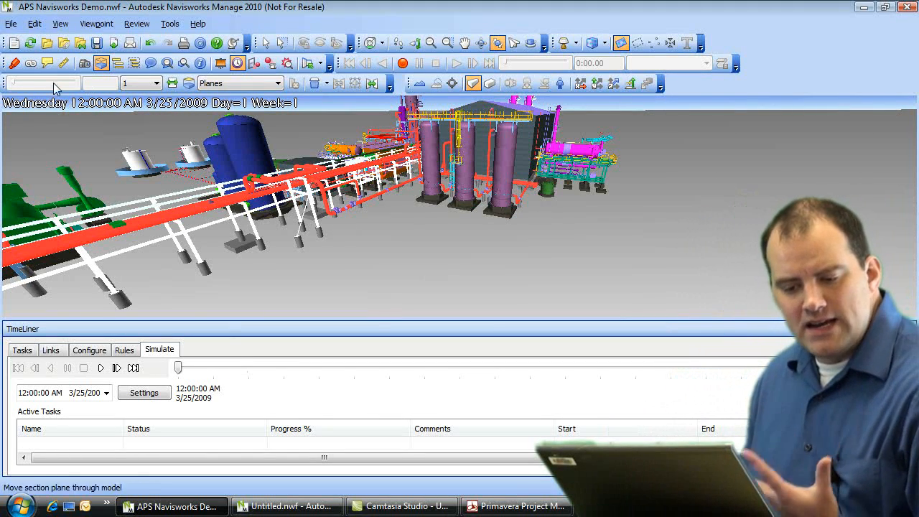
click(10, 27)
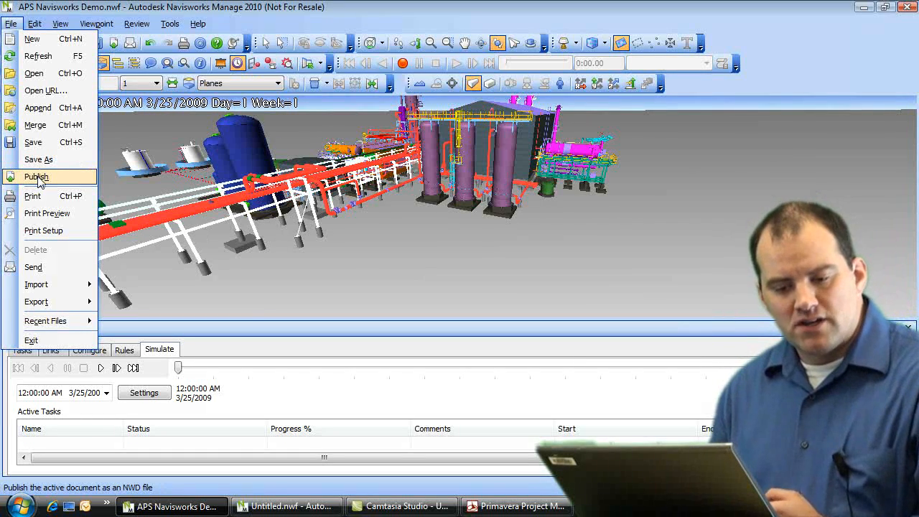
Step: Set the NWD publish title to 'Process Plant 1' with an expiry date of 9/23/2009
click(38, 177)
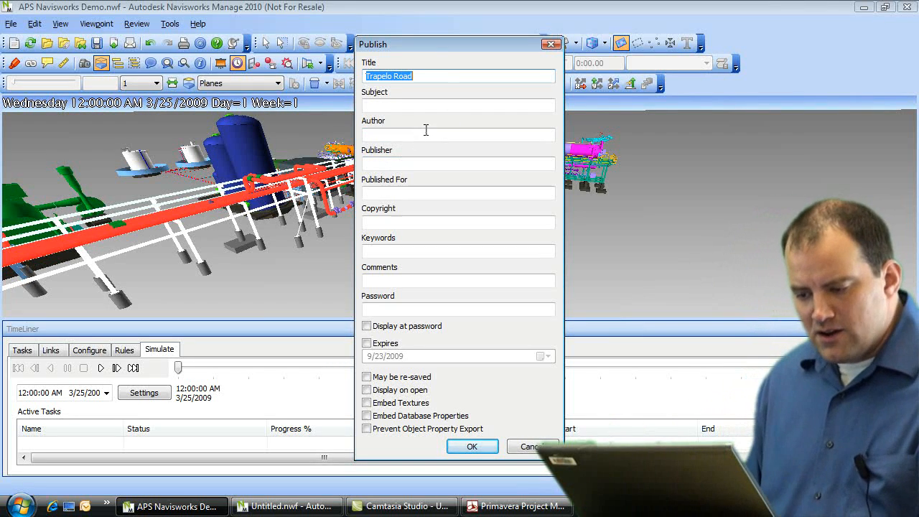
text(P)
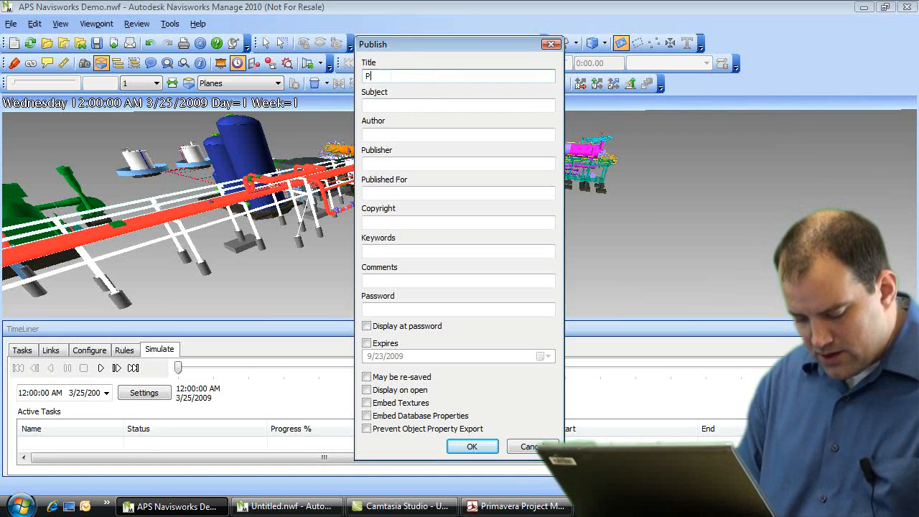
text(rocess Plant 1)
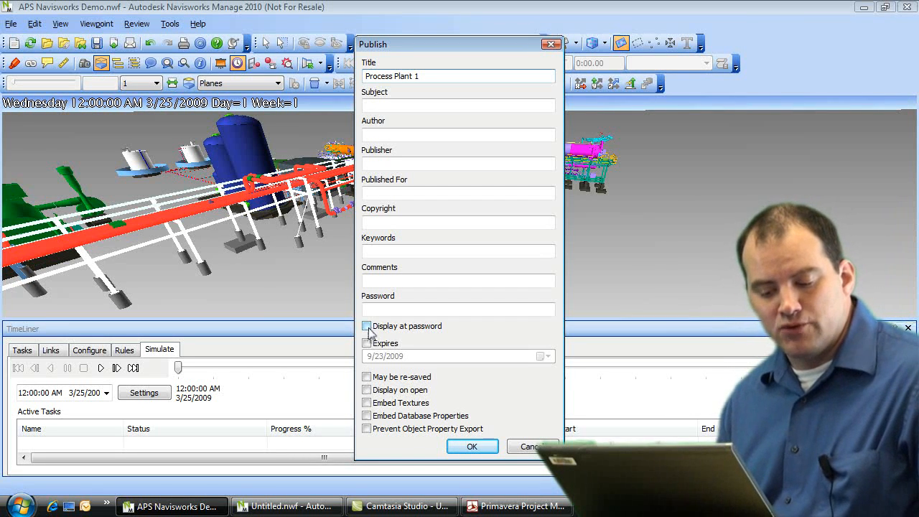
click(367, 344)
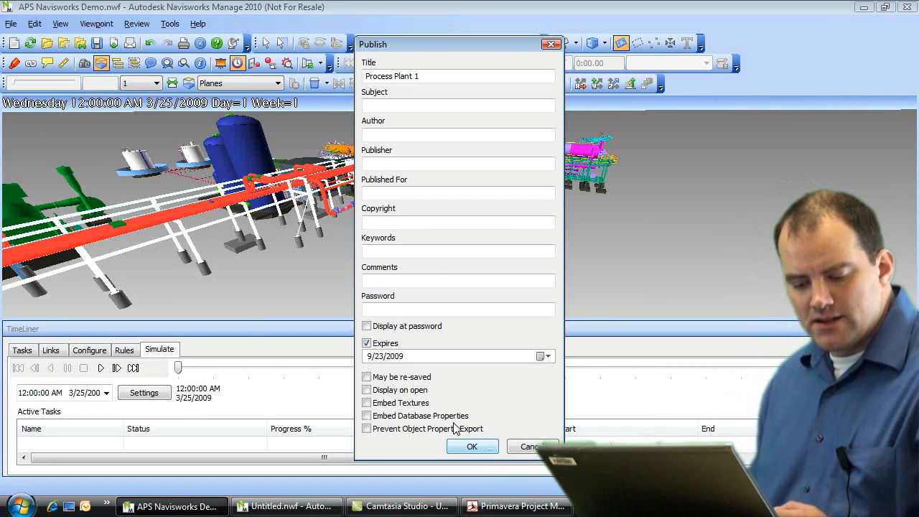
click(531, 446)
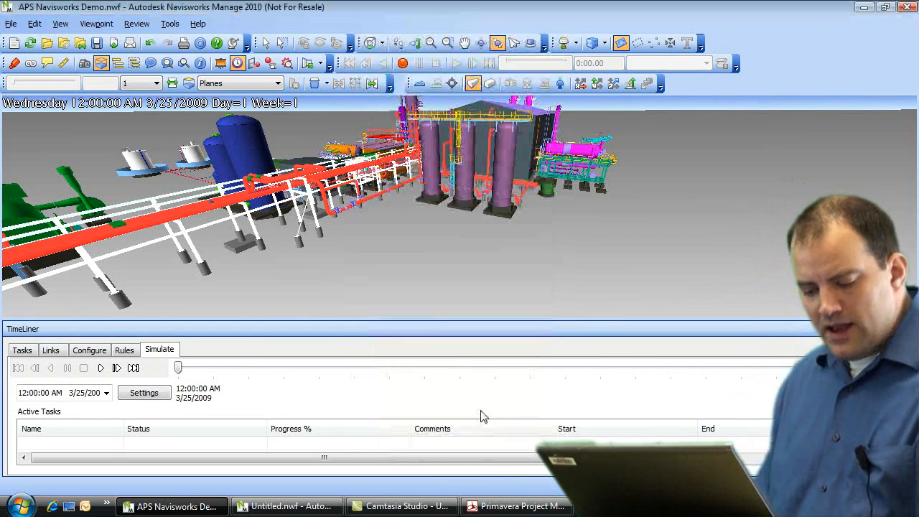